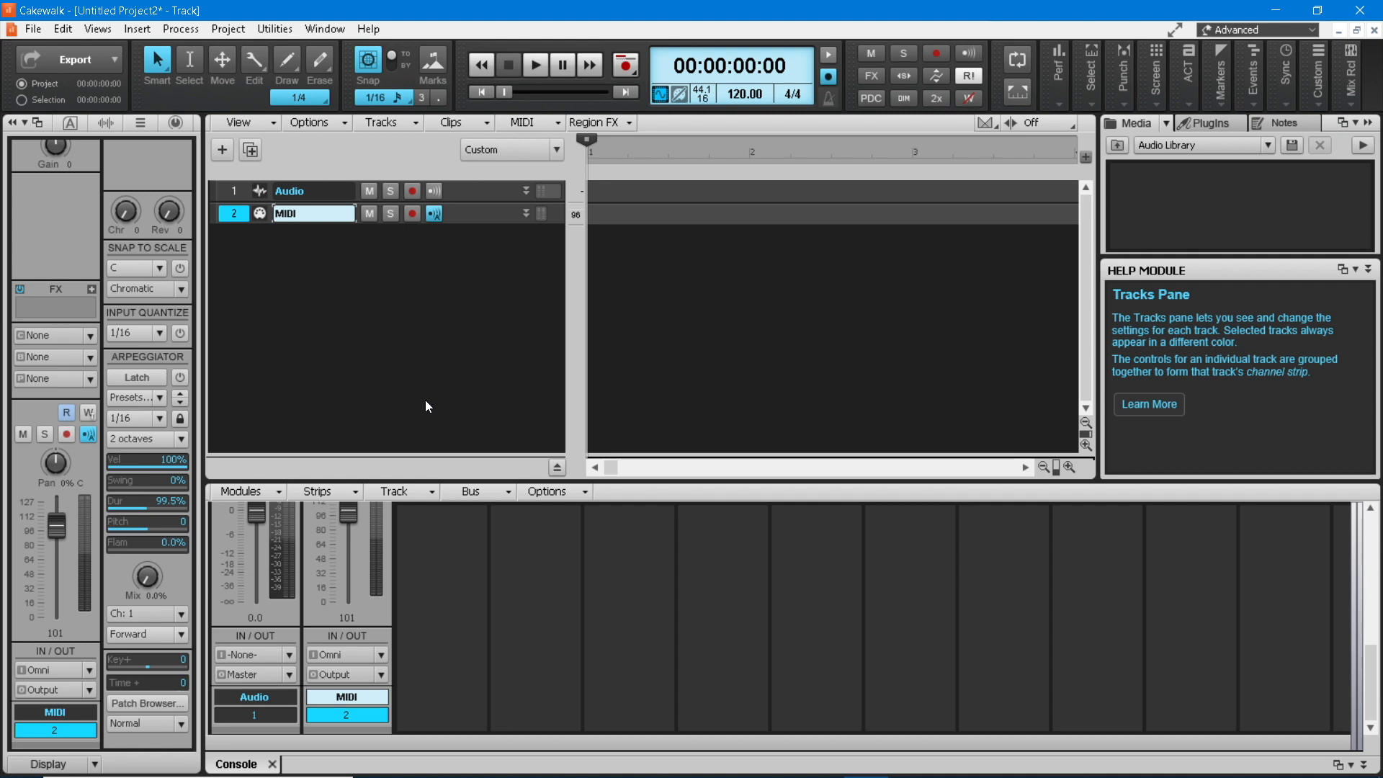
Insert the SI-Drum Kit from the drum instruments as a simple instrument track.
{"action": "left_click", "coordinate": [1209, 121]}
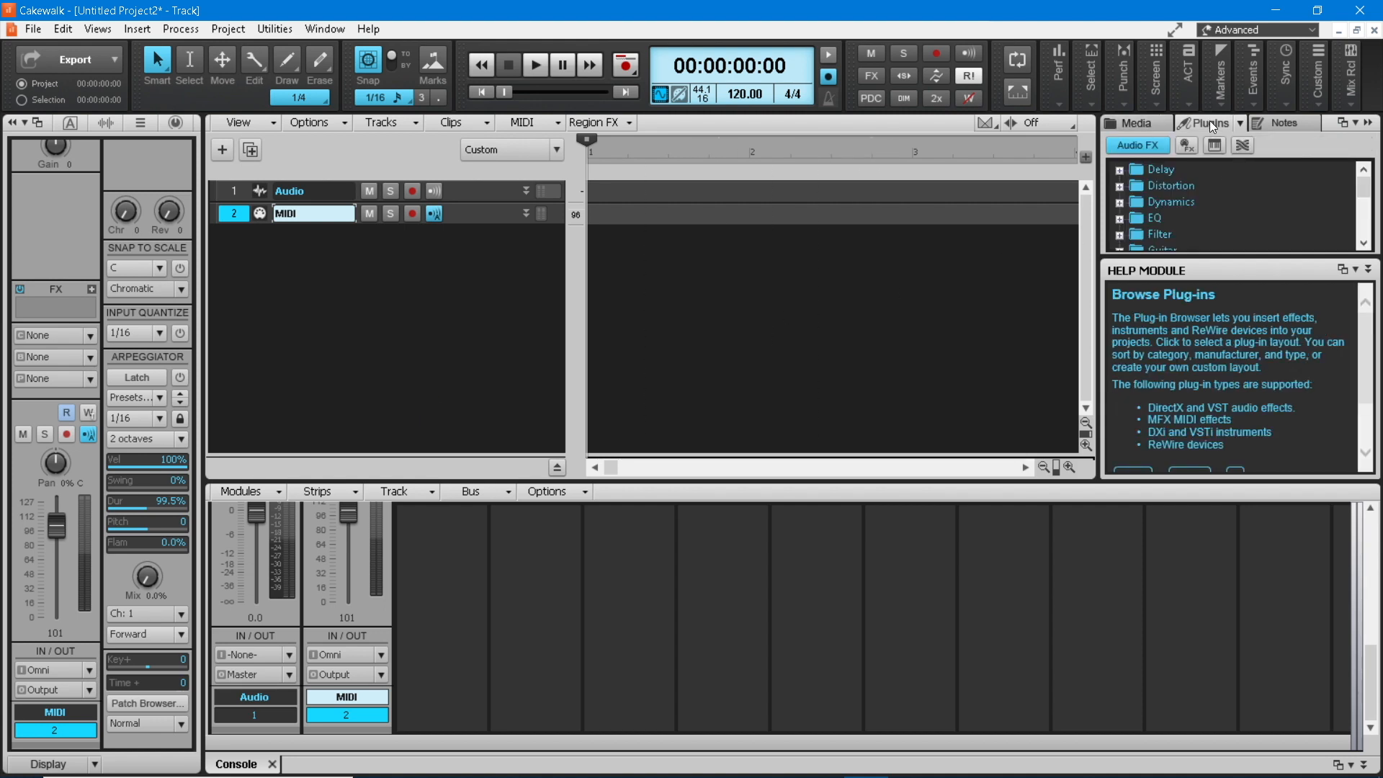
{"action": "left_click", "coordinate": [1220, 146]}
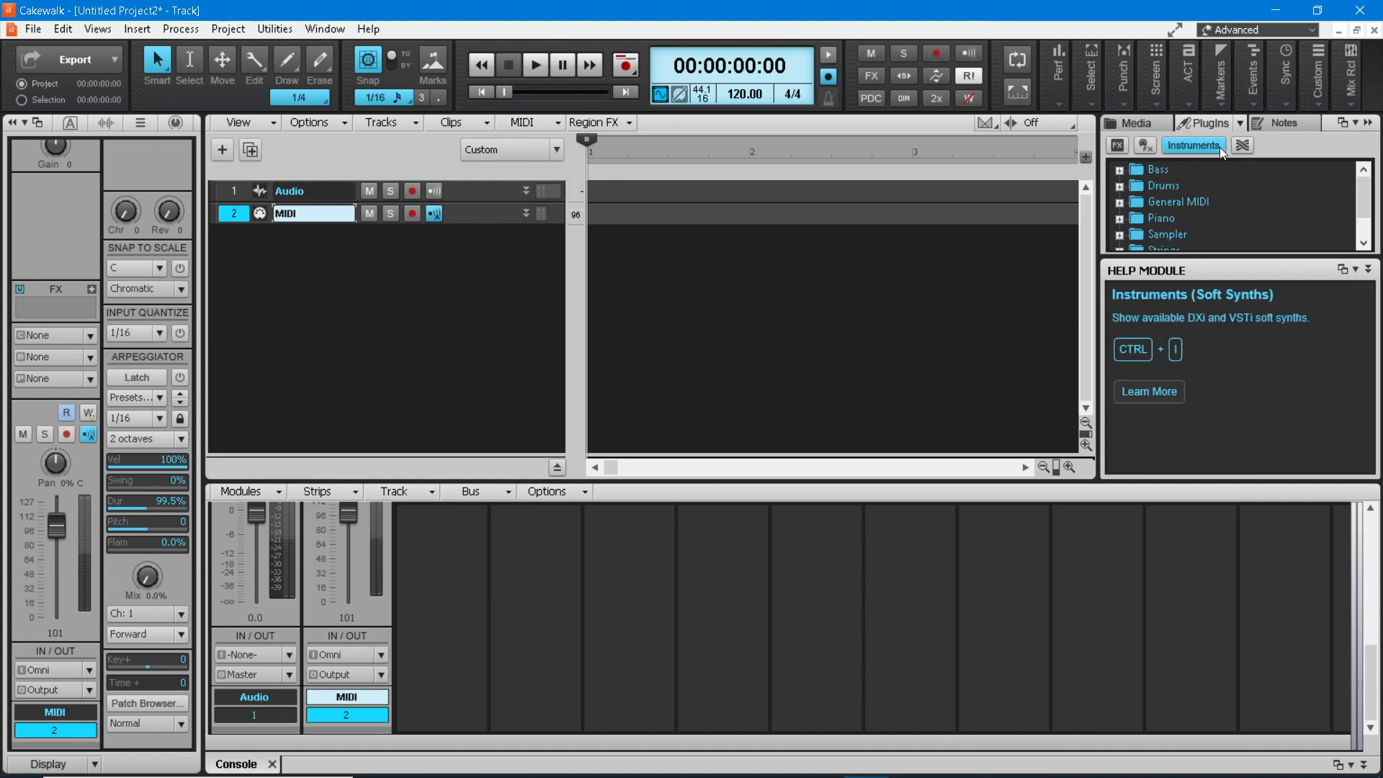
{"action": "left_click", "coordinate": [1119, 187]}
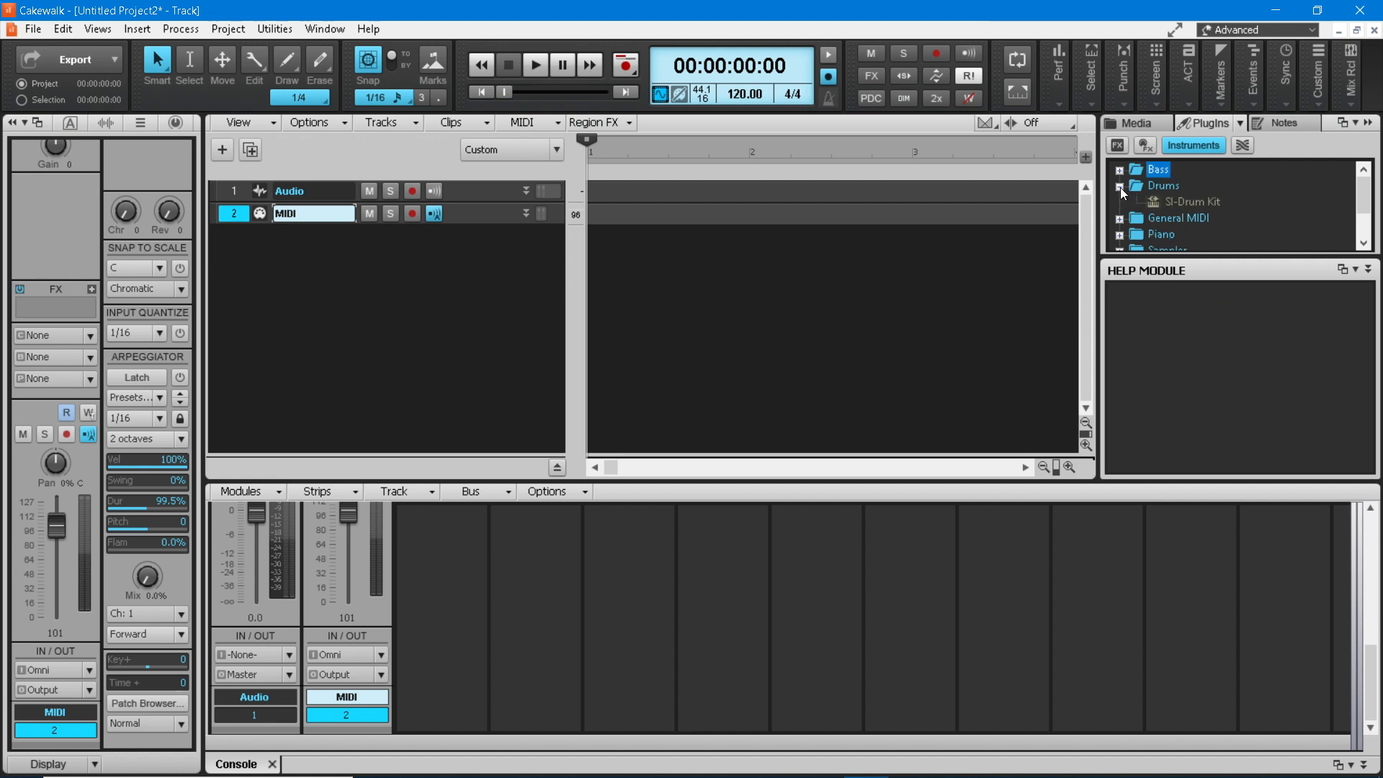
{"action": "double_click", "coordinate": [1177, 206]}
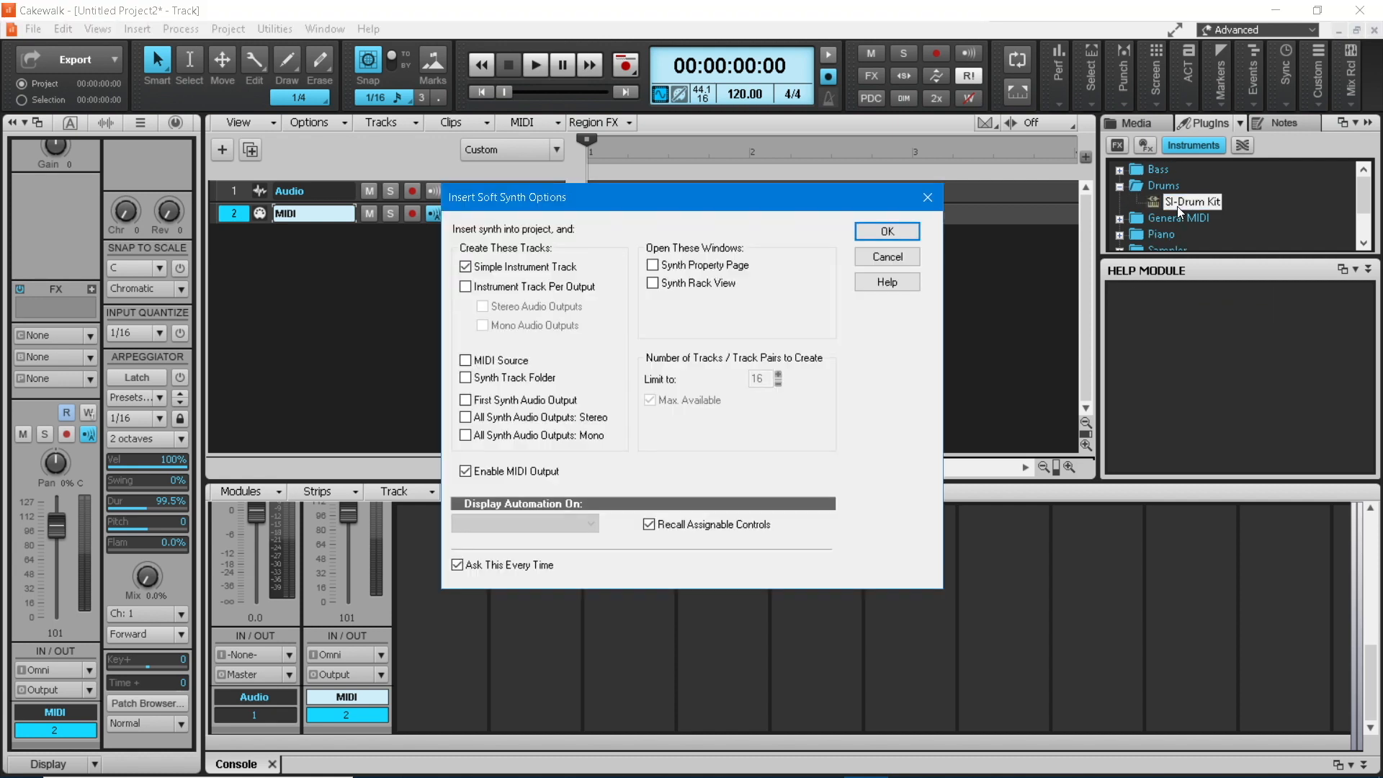
{"action": "left_click", "coordinate": [899, 234]}
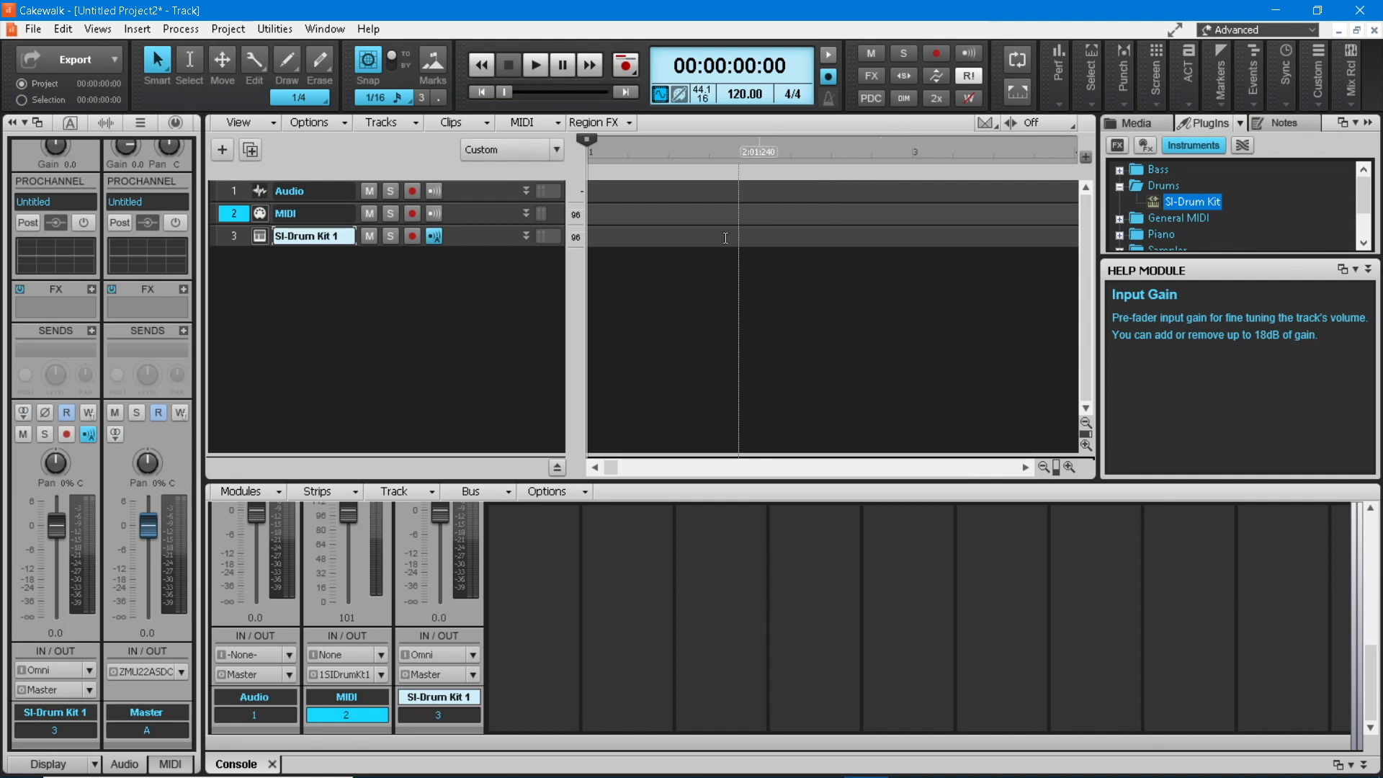
Open the Step Sequencer for the SI-Drum Kit 1 track and enlarge its pane to show all rows down to C3.
{"action": "right_click", "coordinate": [632, 241]}
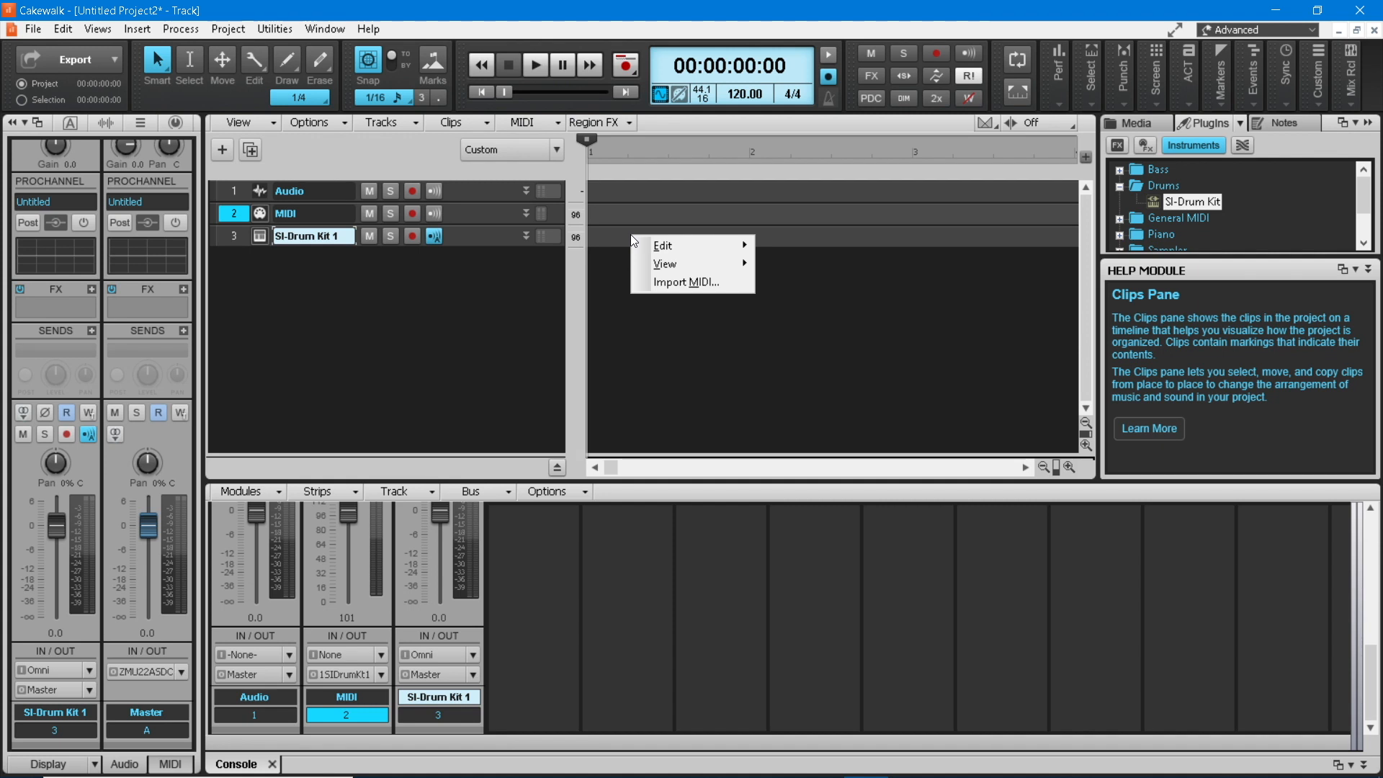
{"action": "mouse_move", "coordinate": [656, 265]}
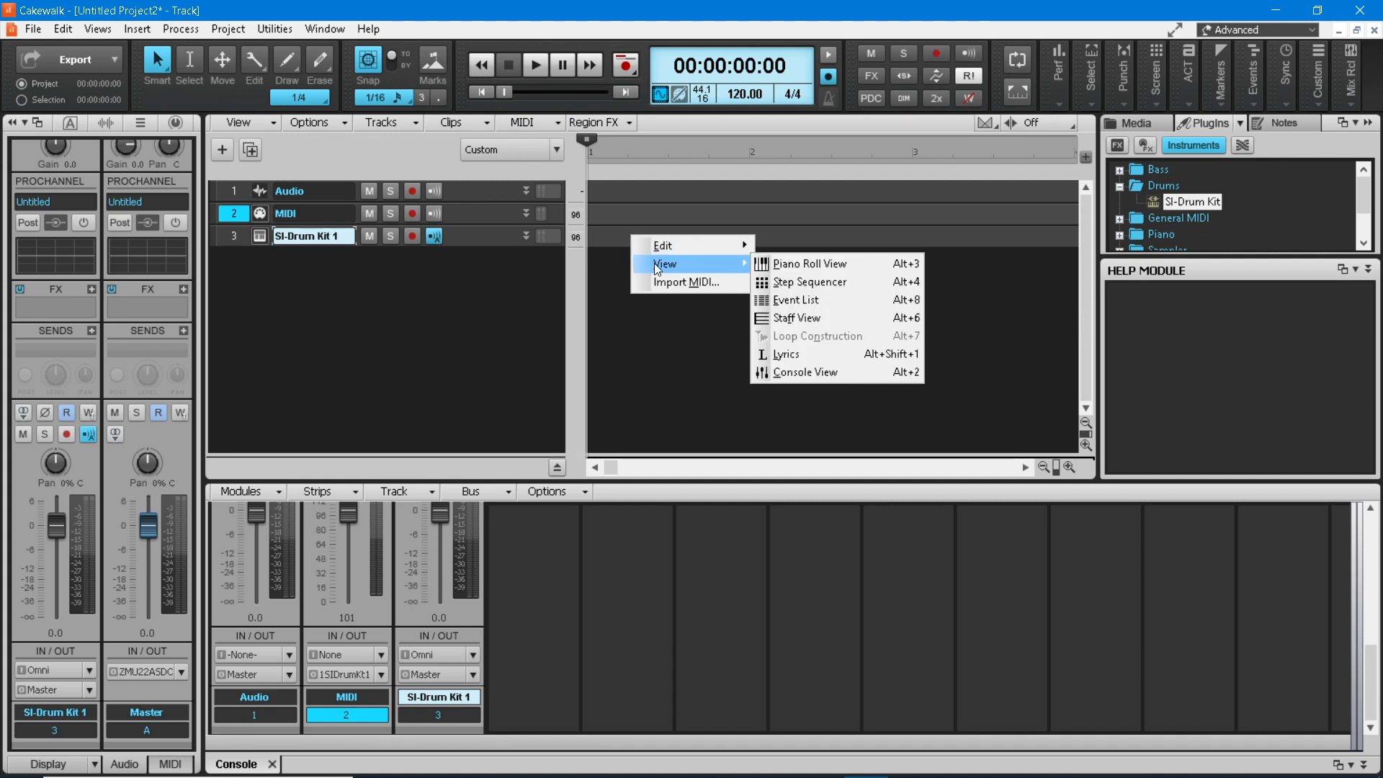
{"action": "left_click", "coordinate": [792, 282]}
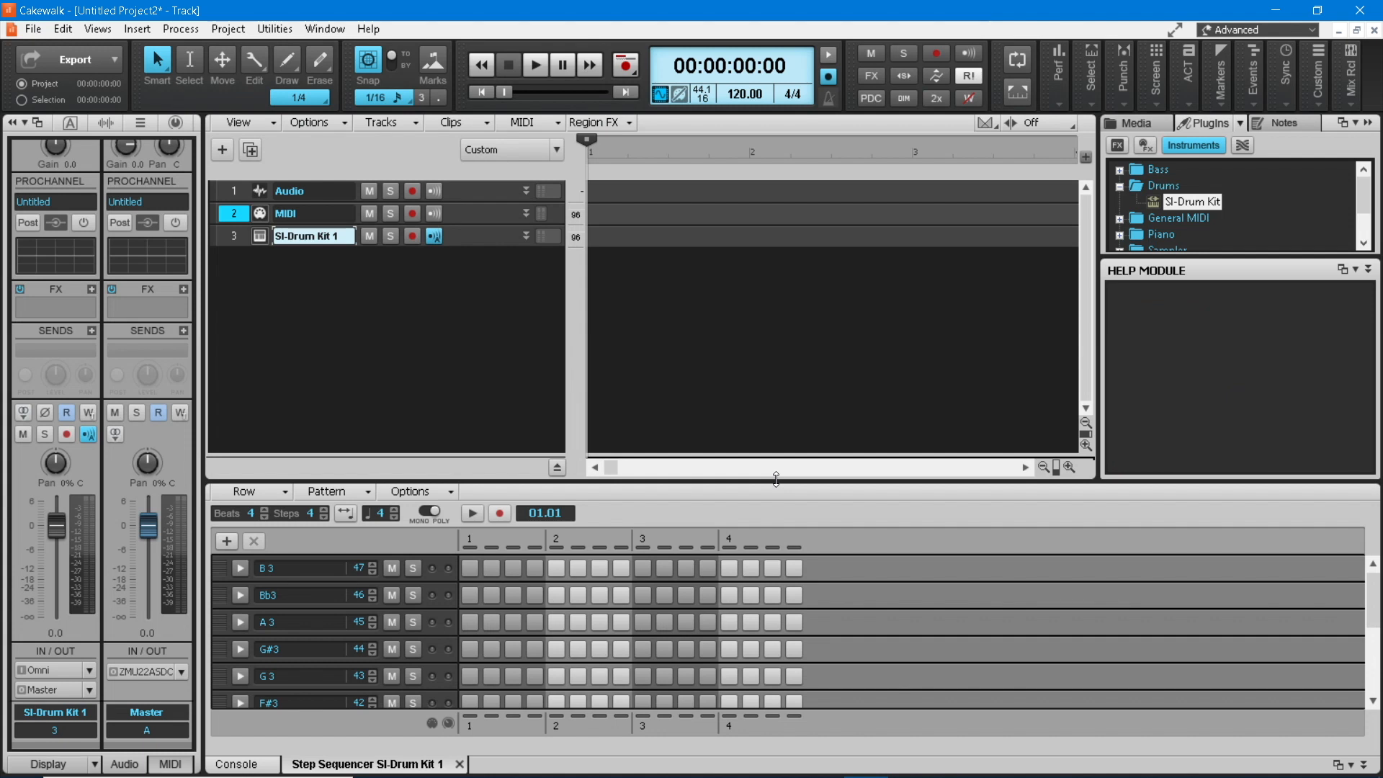
{"action": "left_click_drag", "start_coordinate": [776, 479], "coordinate": [777, 305]}
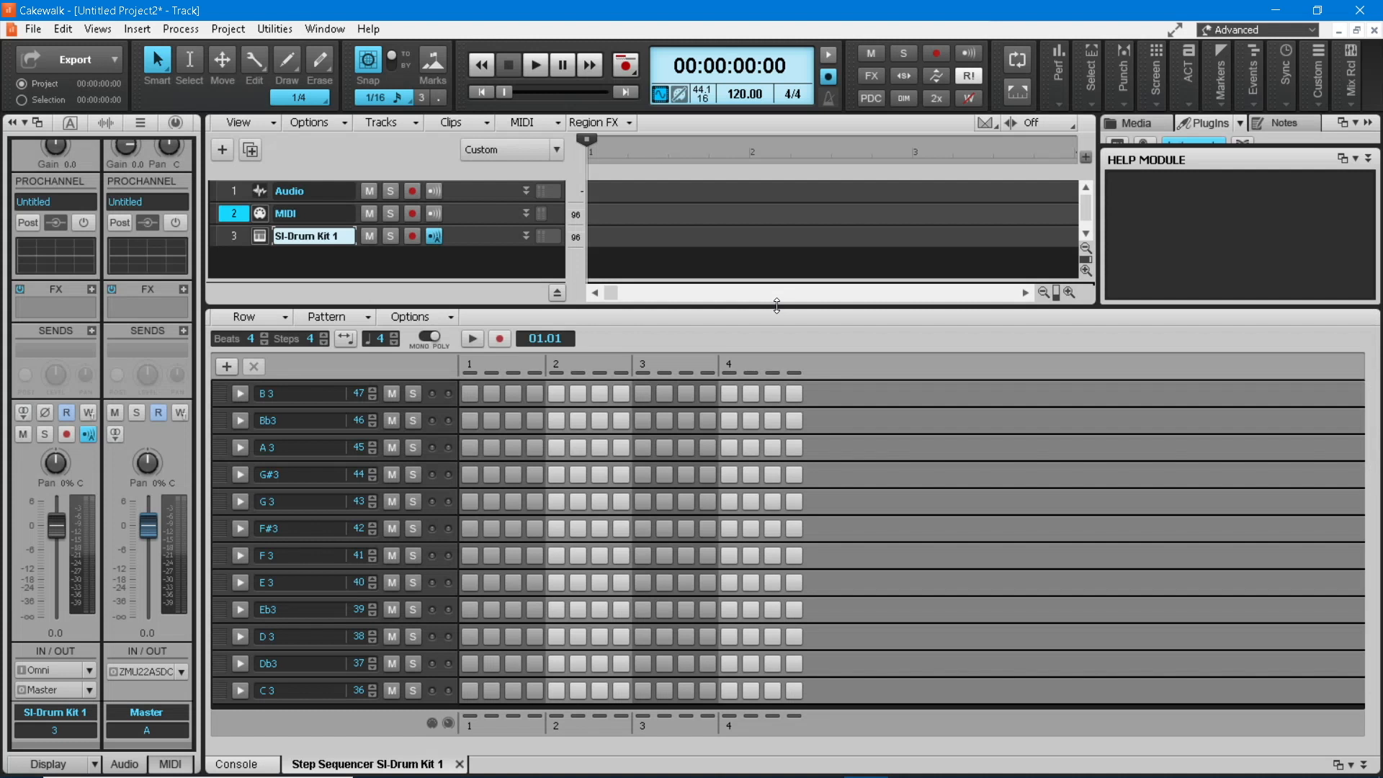
Audition the drum sounds of the C3, D3, F#3 and Bb3 rows.
{"action": "left_click", "coordinate": [314, 689]}
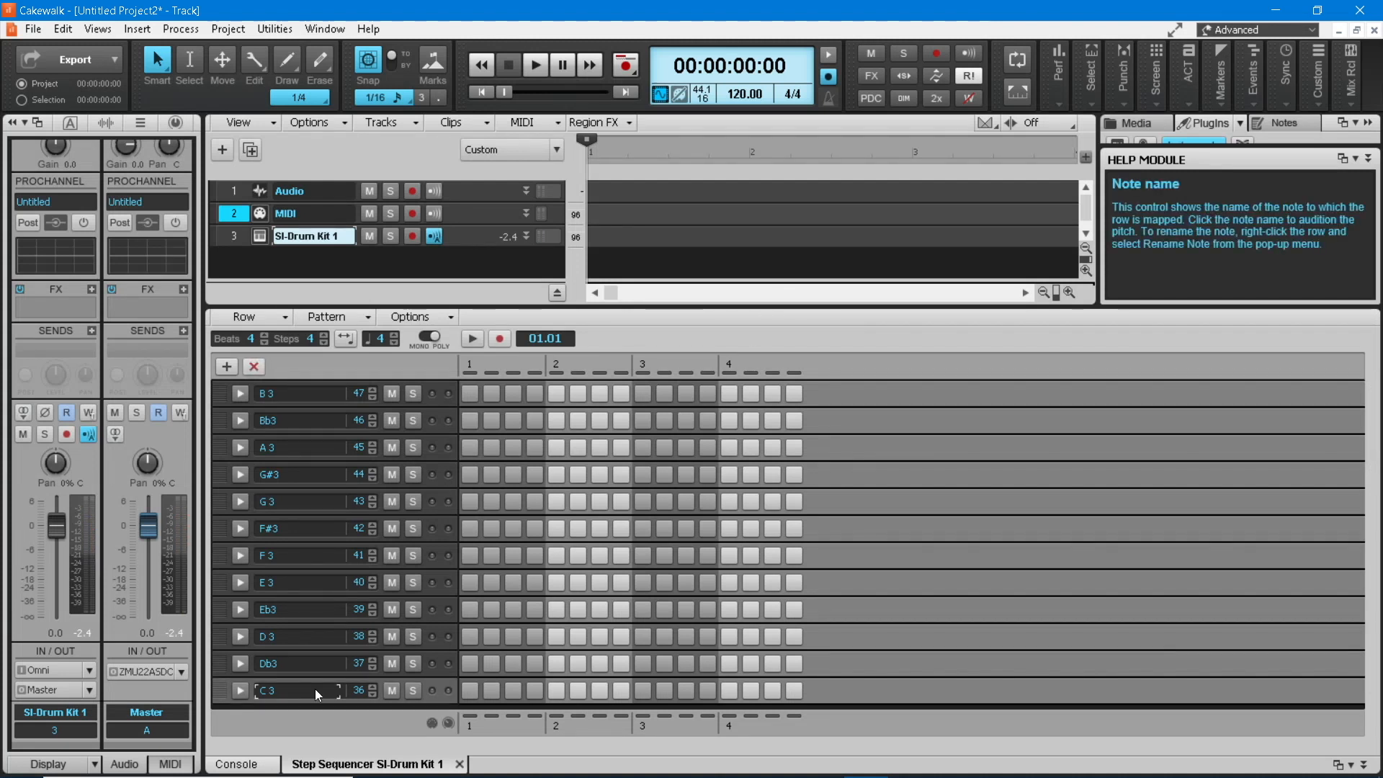
{"action": "left_click", "coordinate": [304, 637]}
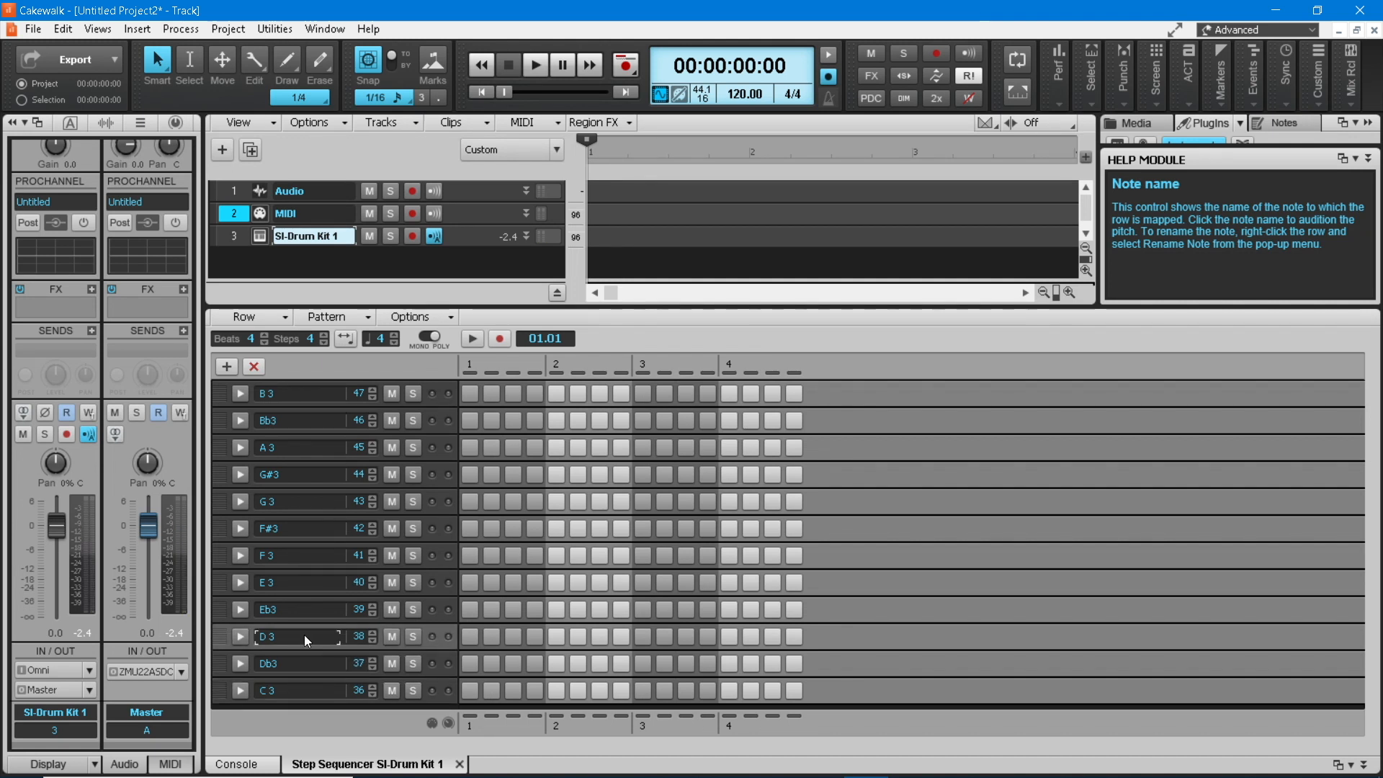
{"action": "left_click", "coordinate": [301, 529]}
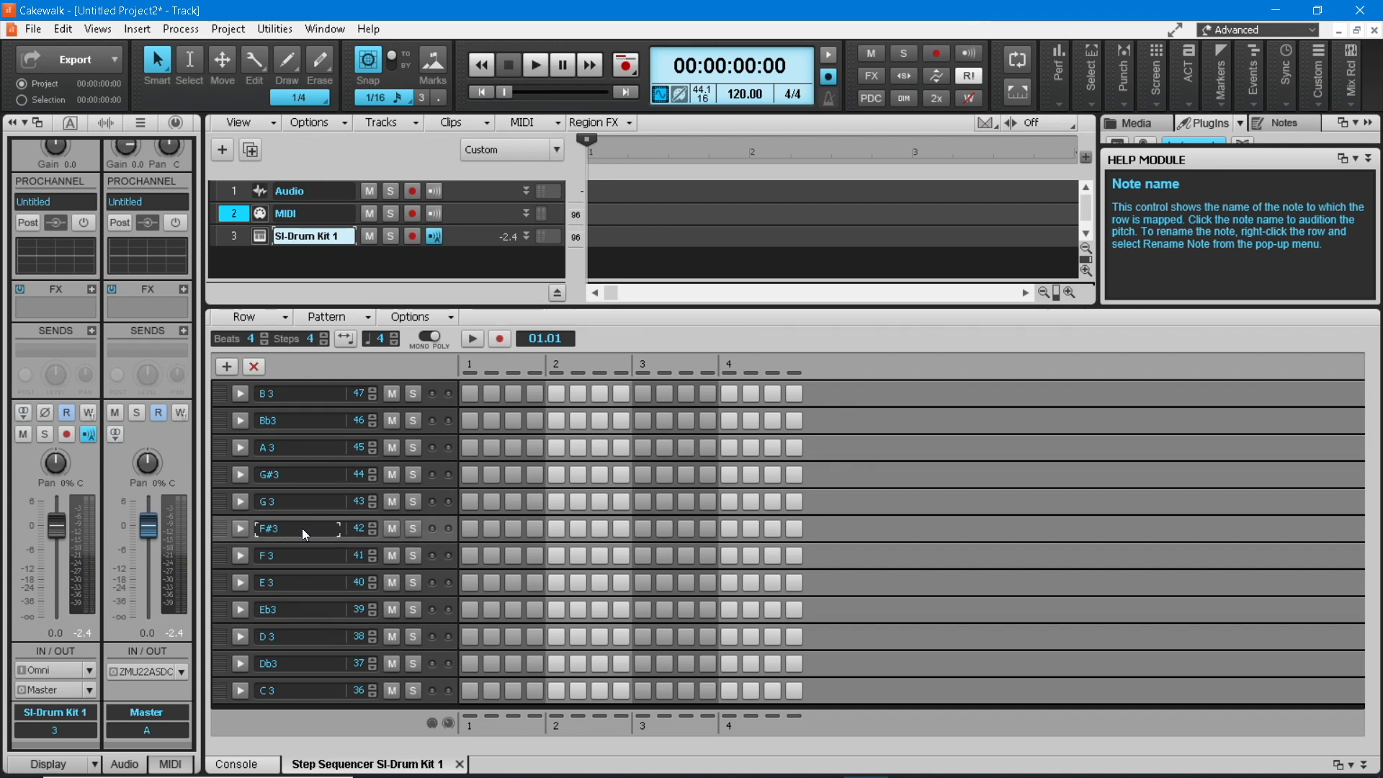
{"action": "left_click", "coordinate": [293, 422]}
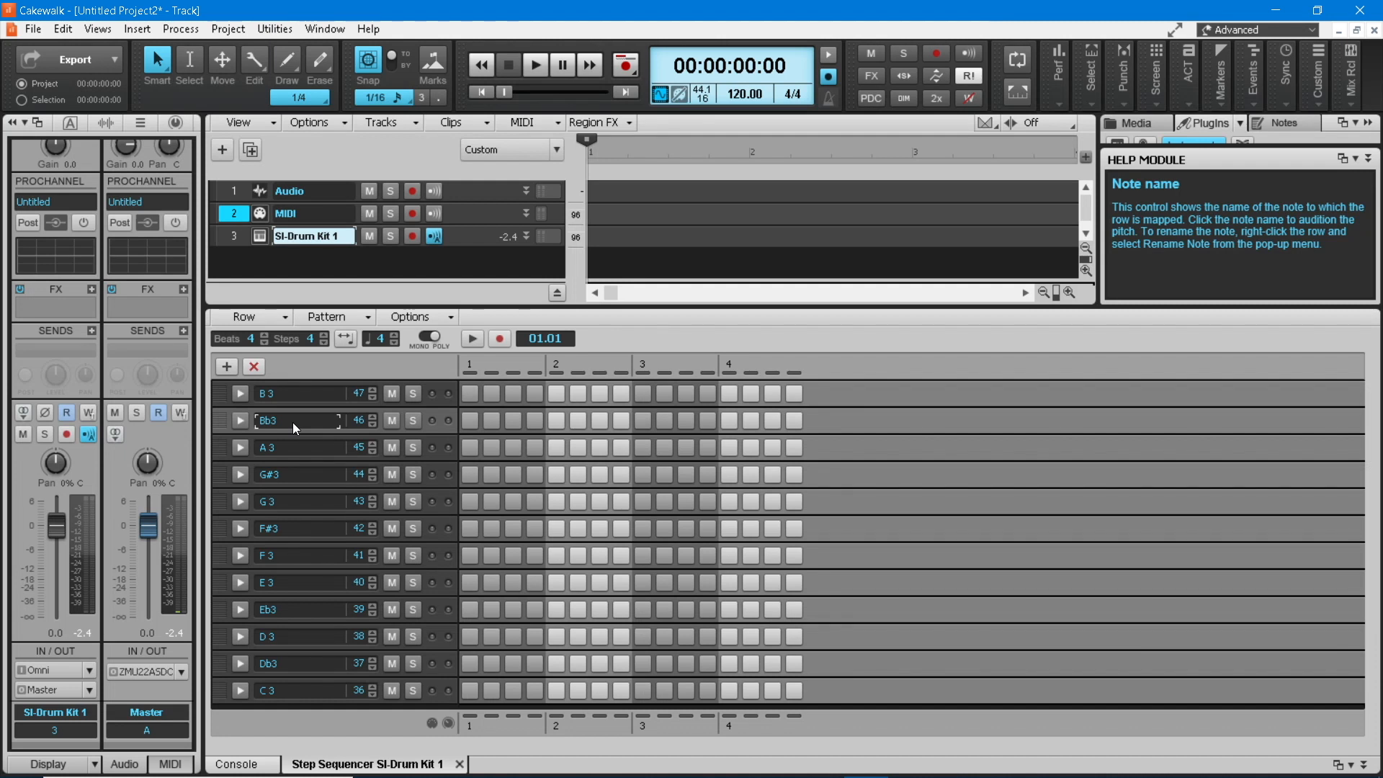
Set the B3 row's note number to 51 and audition its sound.
{"action": "left_click", "coordinate": [373, 389]}
{"action": "left_click", "coordinate": [373, 390]}
{"action": "left_click", "coordinate": [373, 390]}
{"action": "left_click", "coordinate": [374, 389]}
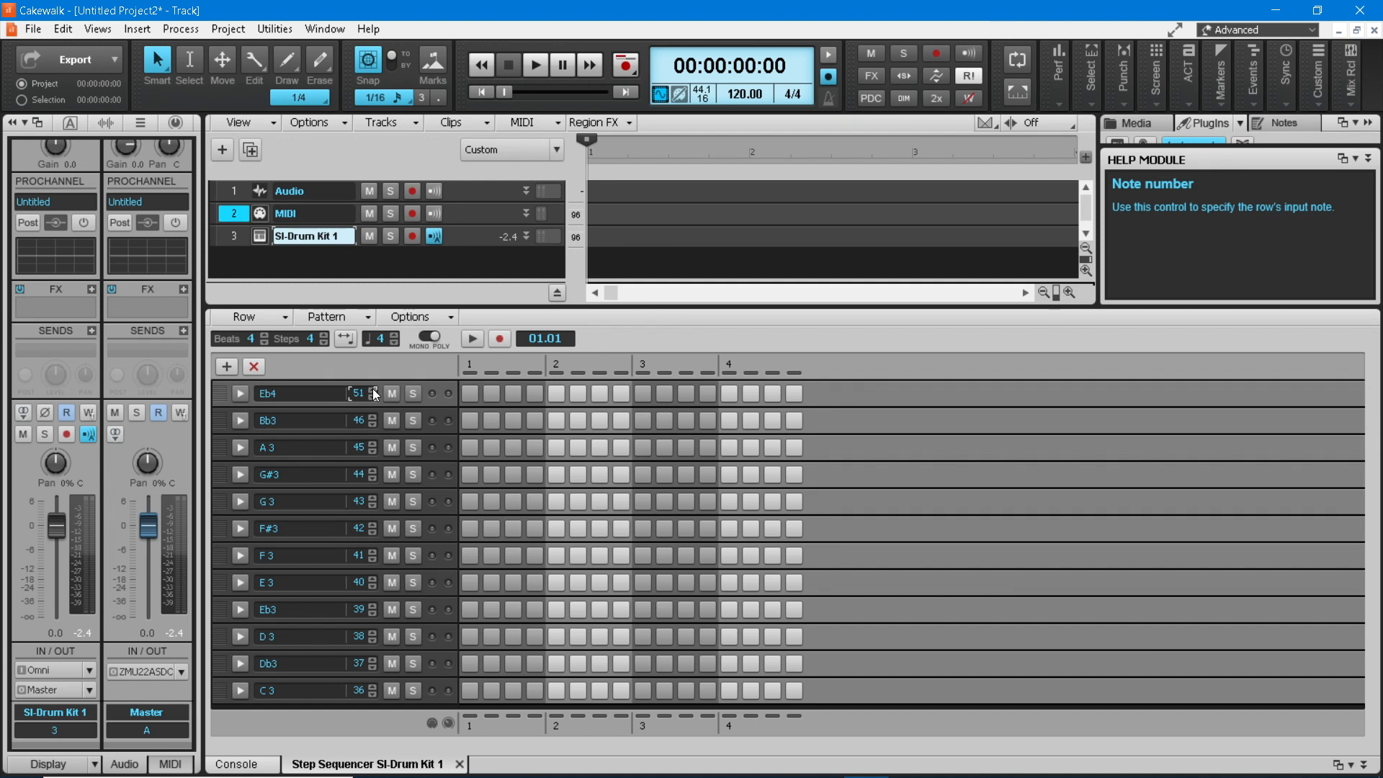
{"action": "left_click", "coordinate": [324, 394]}
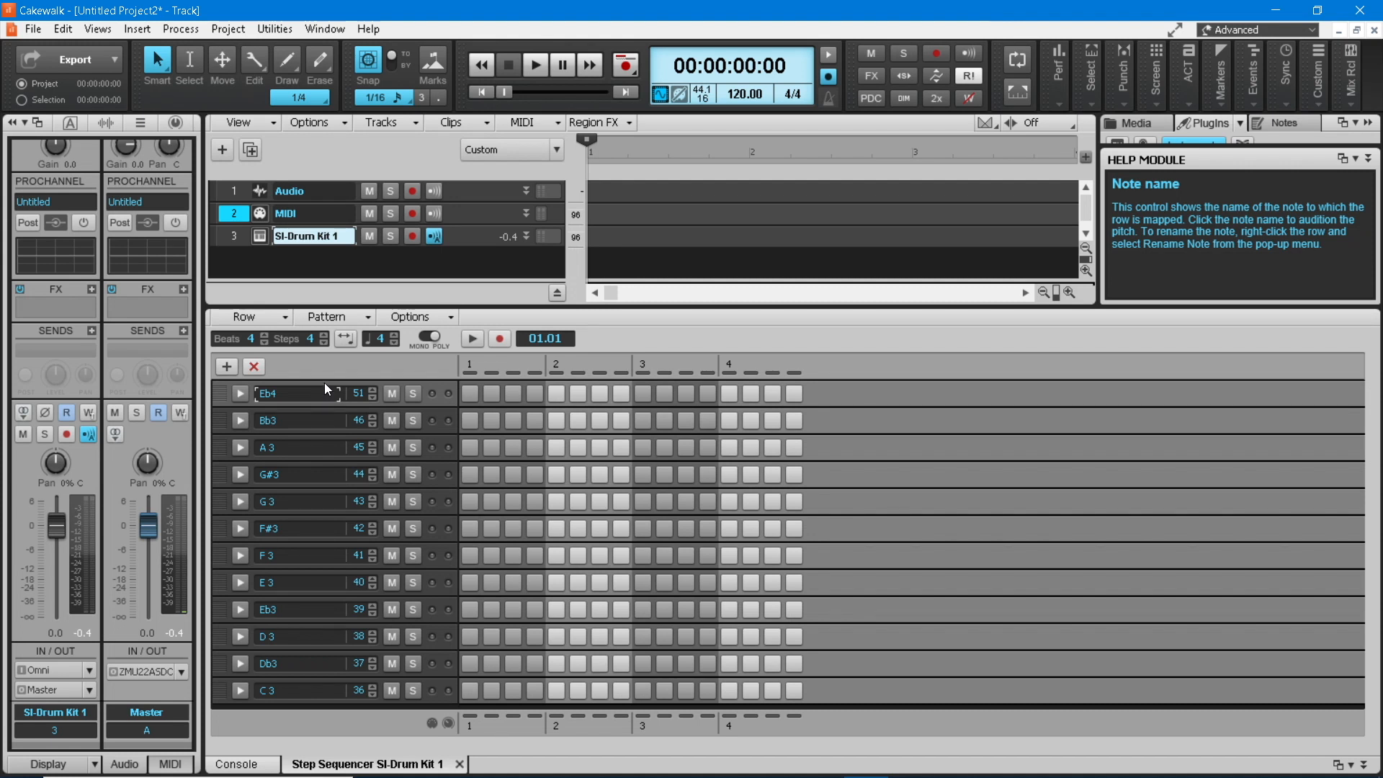
Set the pattern to 8 steps per beat and 8 beats.
{"action": "left_click", "coordinate": [325, 335]}
{"action": "left_click", "coordinate": [324, 335]}
{"action": "left_click", "coordinate": [325, 335]}
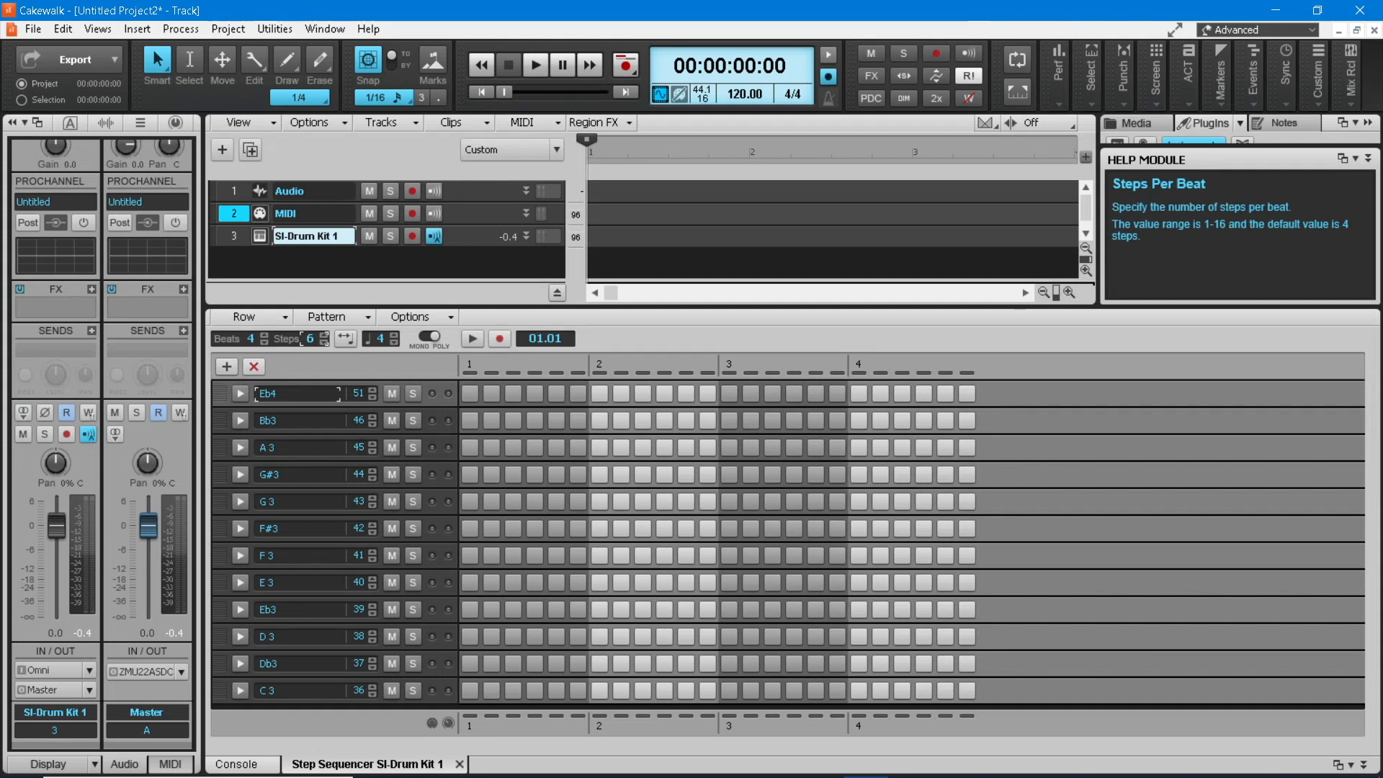
{"action": "left_click", "coordinate": [324, 335]}
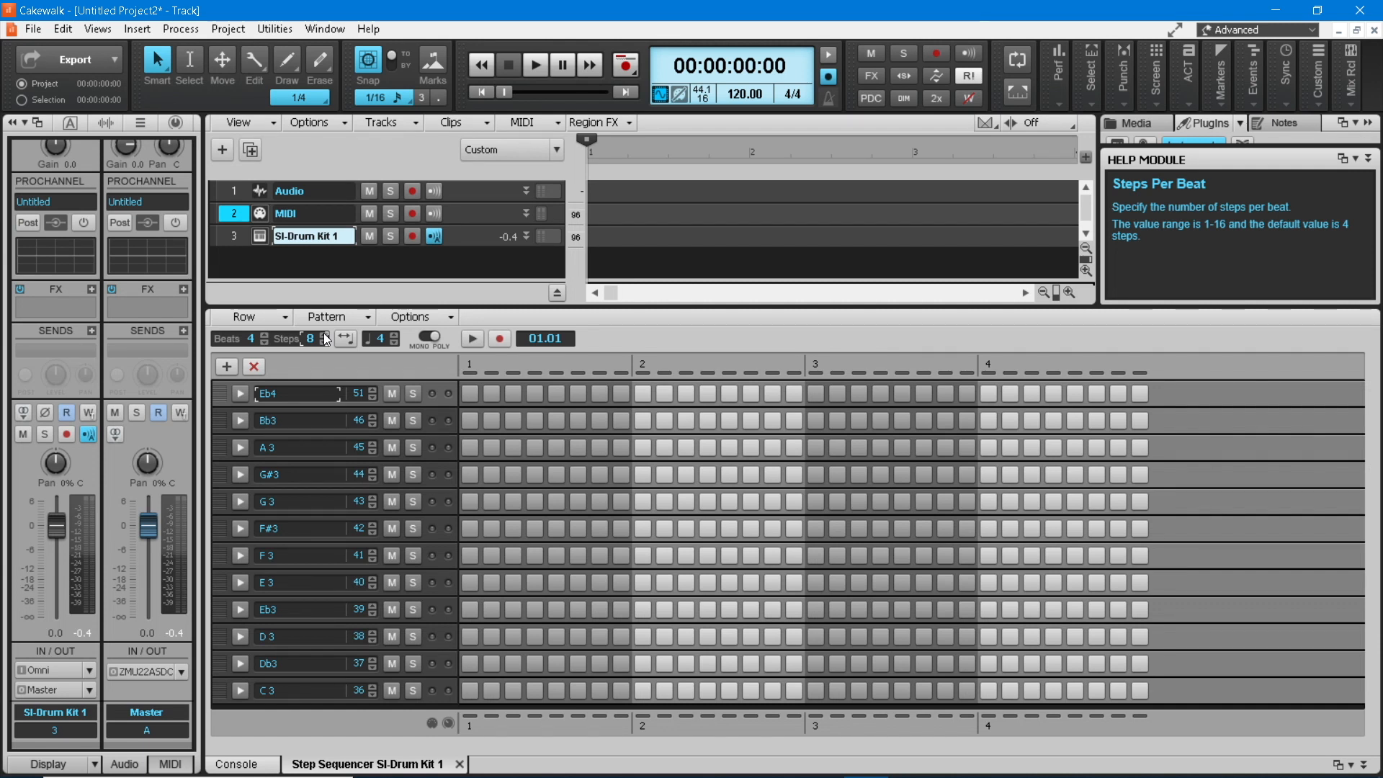
{"action": "left_click", "coordinate": [265, 336]}
{"action": "left_click", "coordinate": [265, 335]}
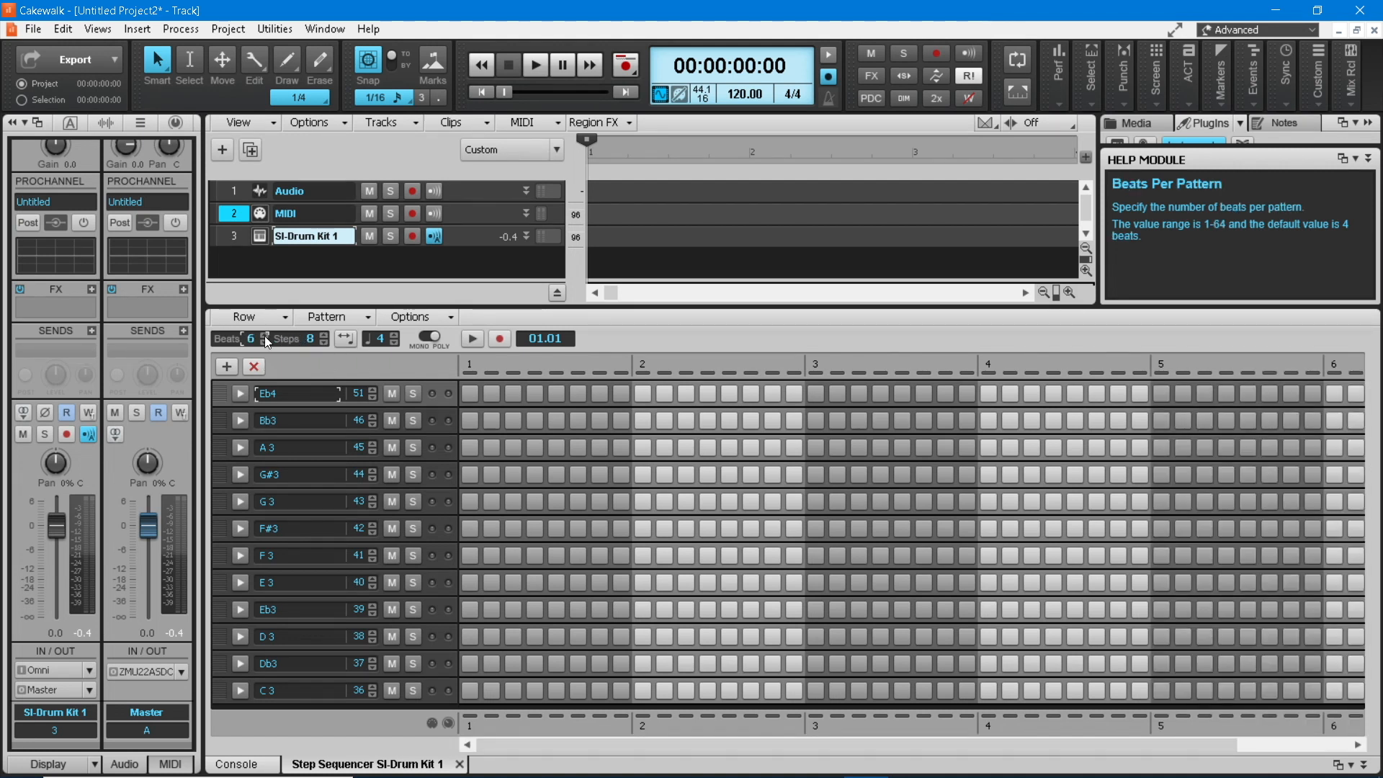
{"action": "left_click", "coordinate": [265, 336]}
{"action": "left_click", "coordinate": [265, 335]}
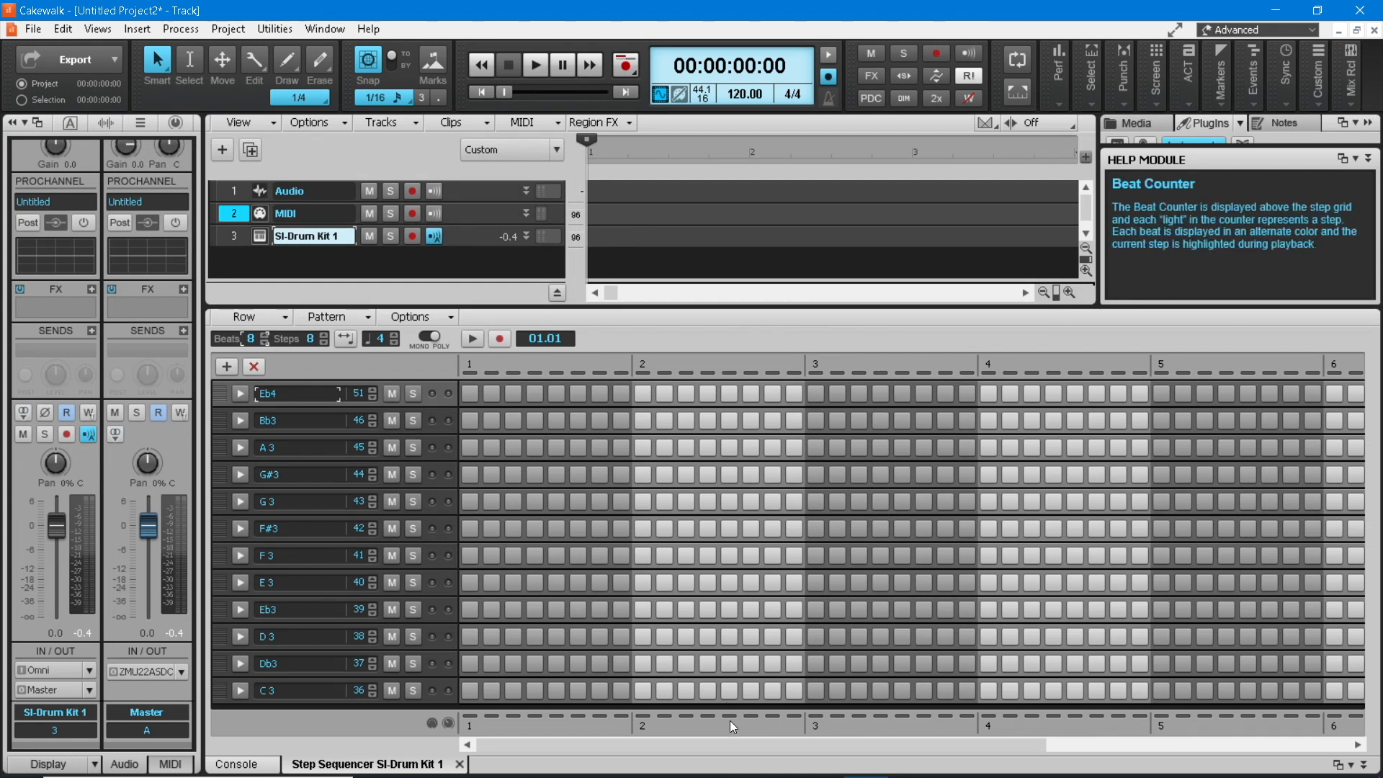
{"action": "mouse_move", "coordinate": [740, 746]}
{"action": "left_mouse_down"}
{"action": "mouse_move", "coordinate": [1065, 737]}
{"action": "mouse_move", "coordinate": [937, 728]}
{"action": "mouse_move", "coordinate": [738, 746]}
{"action": "left_mouse_up"}
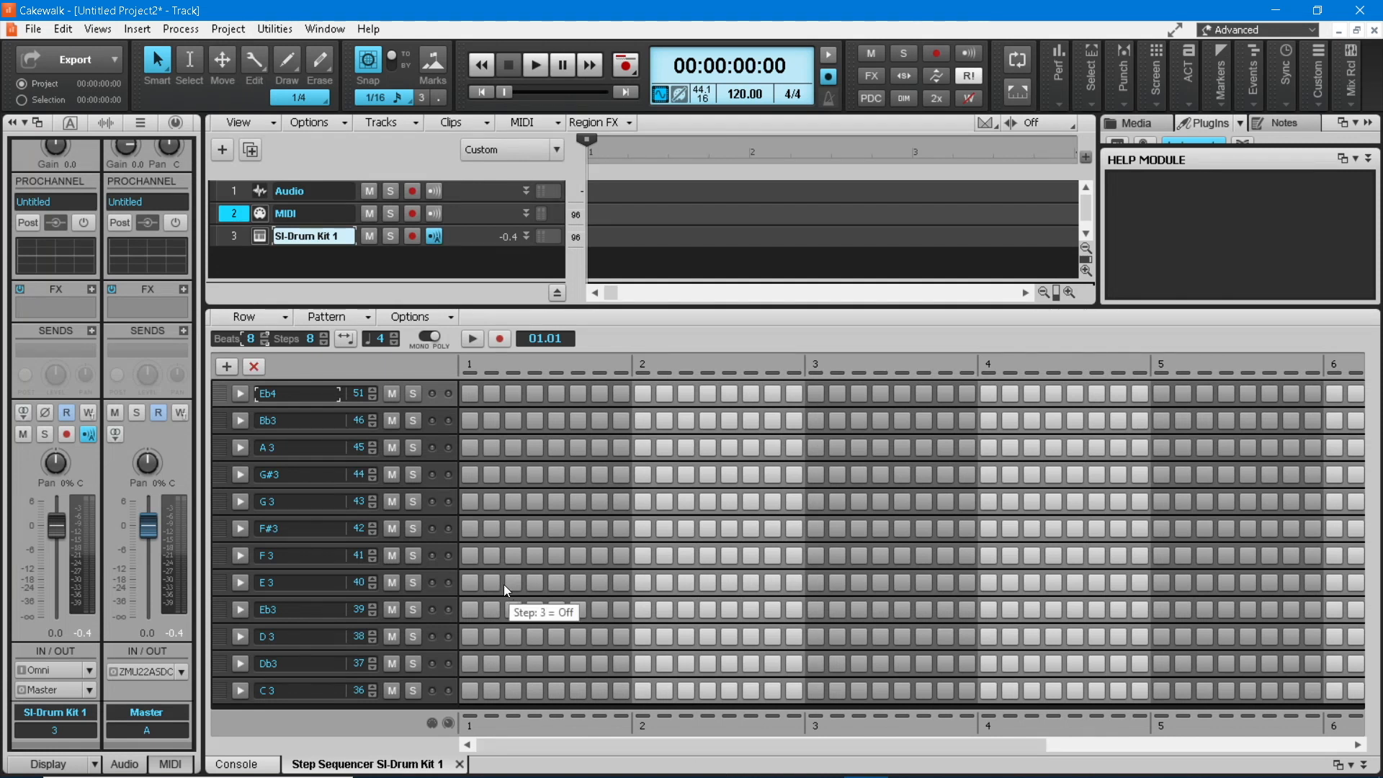
Set the pattern back to 4 steps per beat and 4 beats.
{"action": "left_click", "coordinate": [322, 343]}
{"action": "left_click", "coordinate": [322, 344]}
{"action": "left_click", "coordinate": [322, 344]}
{"action": "left_click", "coordinate": [322, 344]}
{"action": "left_click", "coordinate": [264, 343]}
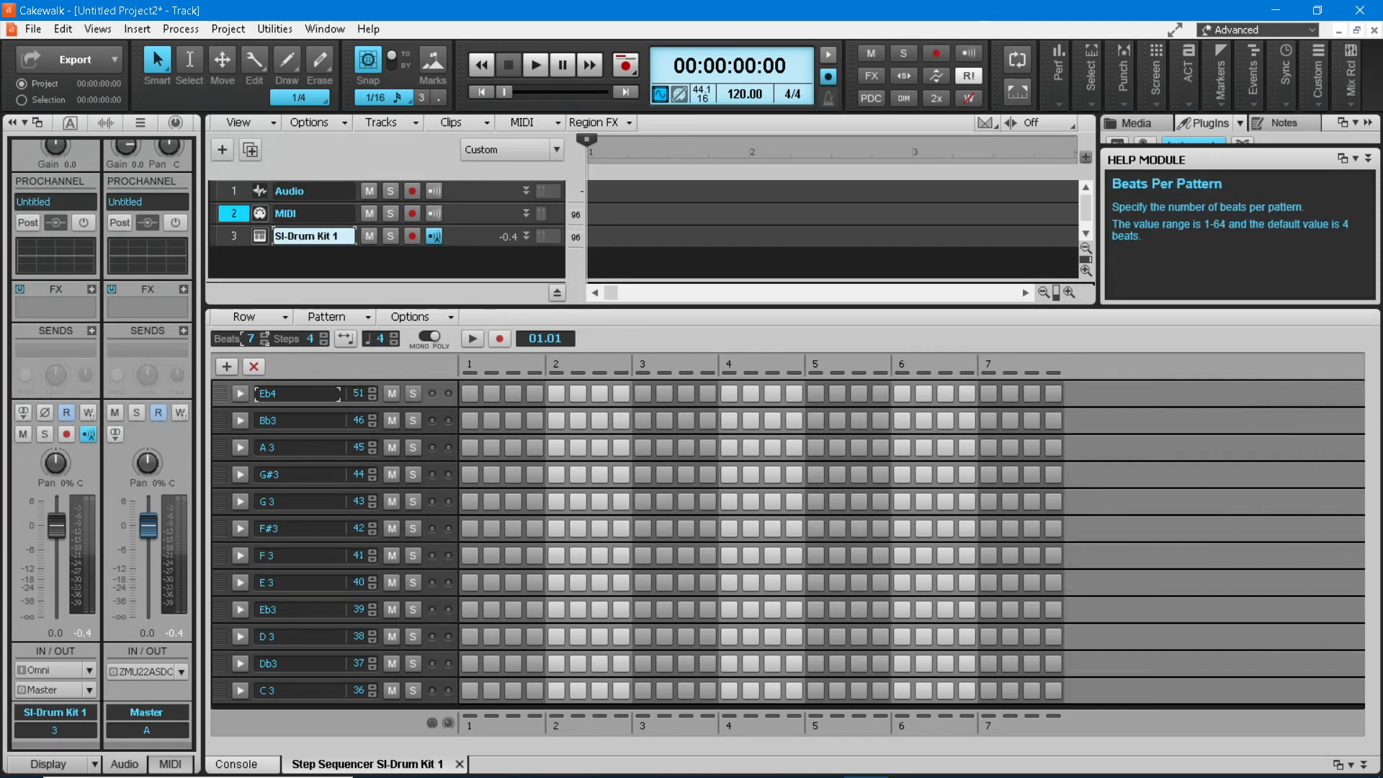
{"action": "left_click", "coordinate": [263, 343]}
{"action": "left_click", "coordinate": [263, 342]}
{"action": "left_click", "coordinate": [263, 343]}
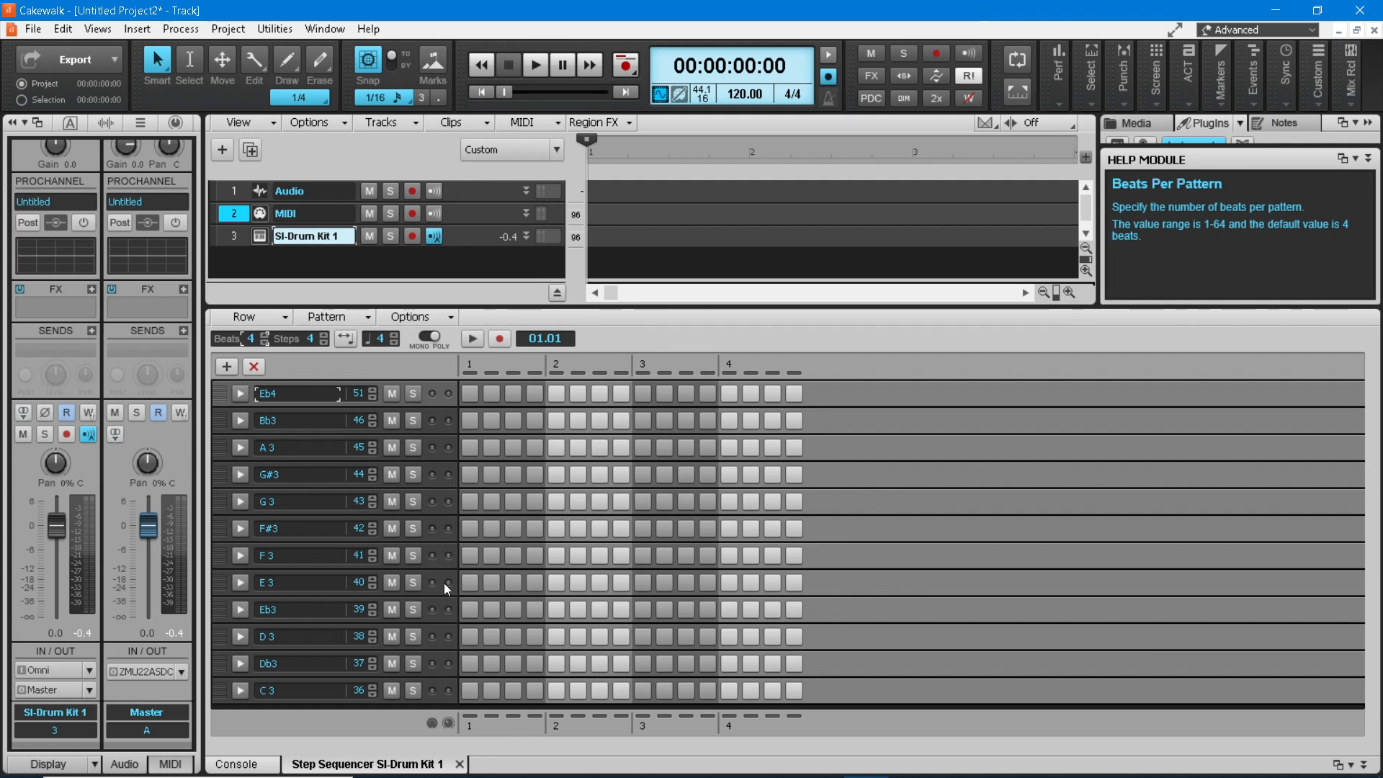
Place C3 hits on steps 1, 3 and 9, and D3 hits on step 5 and steps 12 through 16.
{"action": "left_click", "coordinate": [469, 636]}
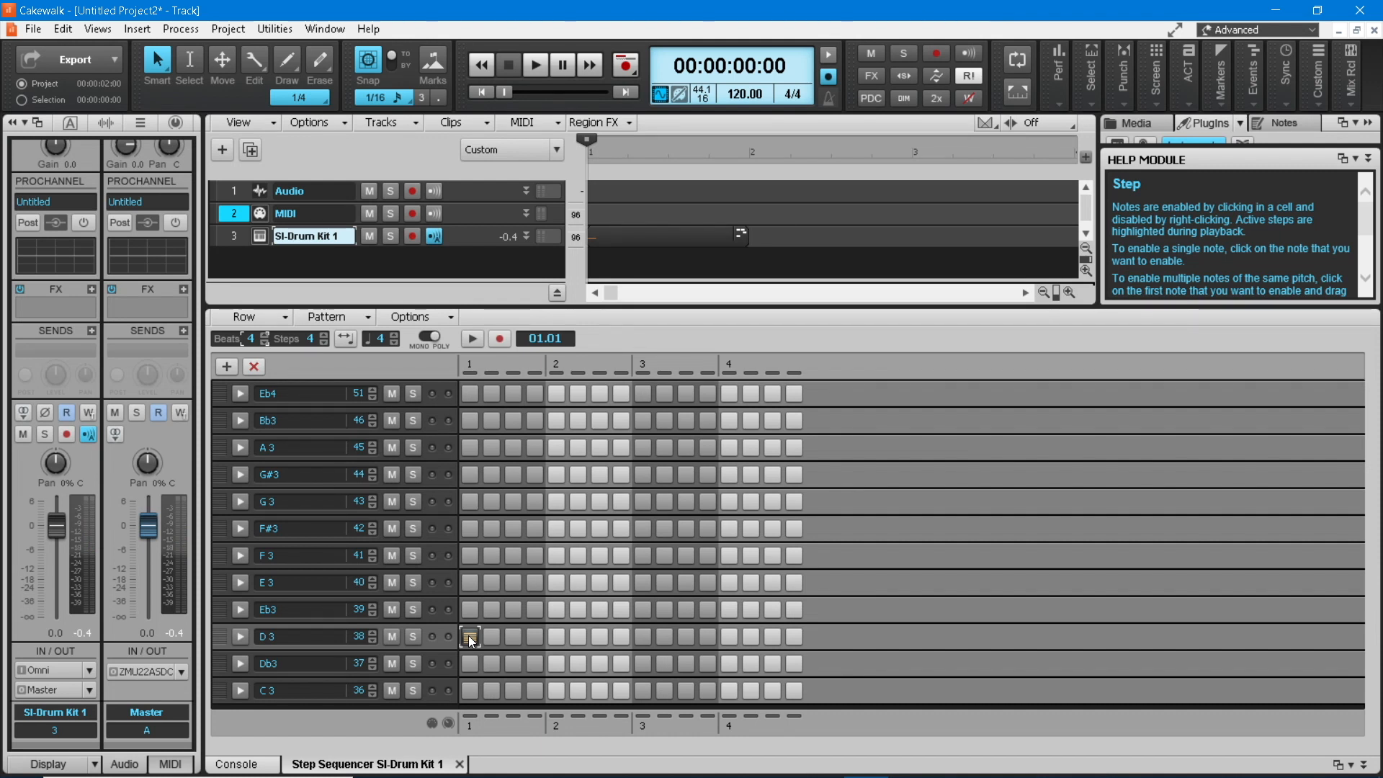
{"action": "right_click", "coordinate": [469, 637]}
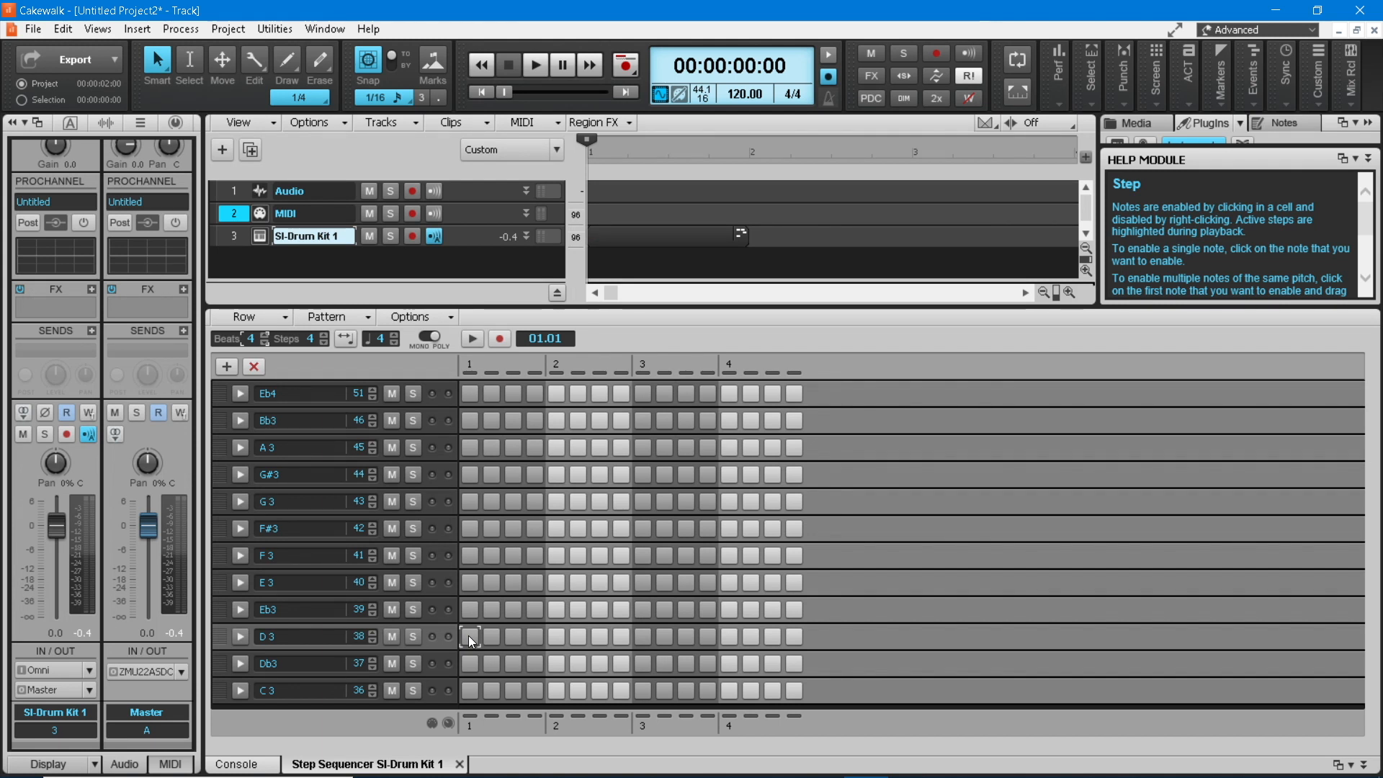
{"action": "left_click", "coordinate": [470, 690]}
{"action": "left_click", "coordinate": [643, 690]}
{"action": "left_click", "coordinate": [513, 690]}
{"action": "left_click", "coordinate": [556, 636]}
{"action": "left_click_drag", "start_coordinate": [707, 636], "coordinate": [793, 641]}
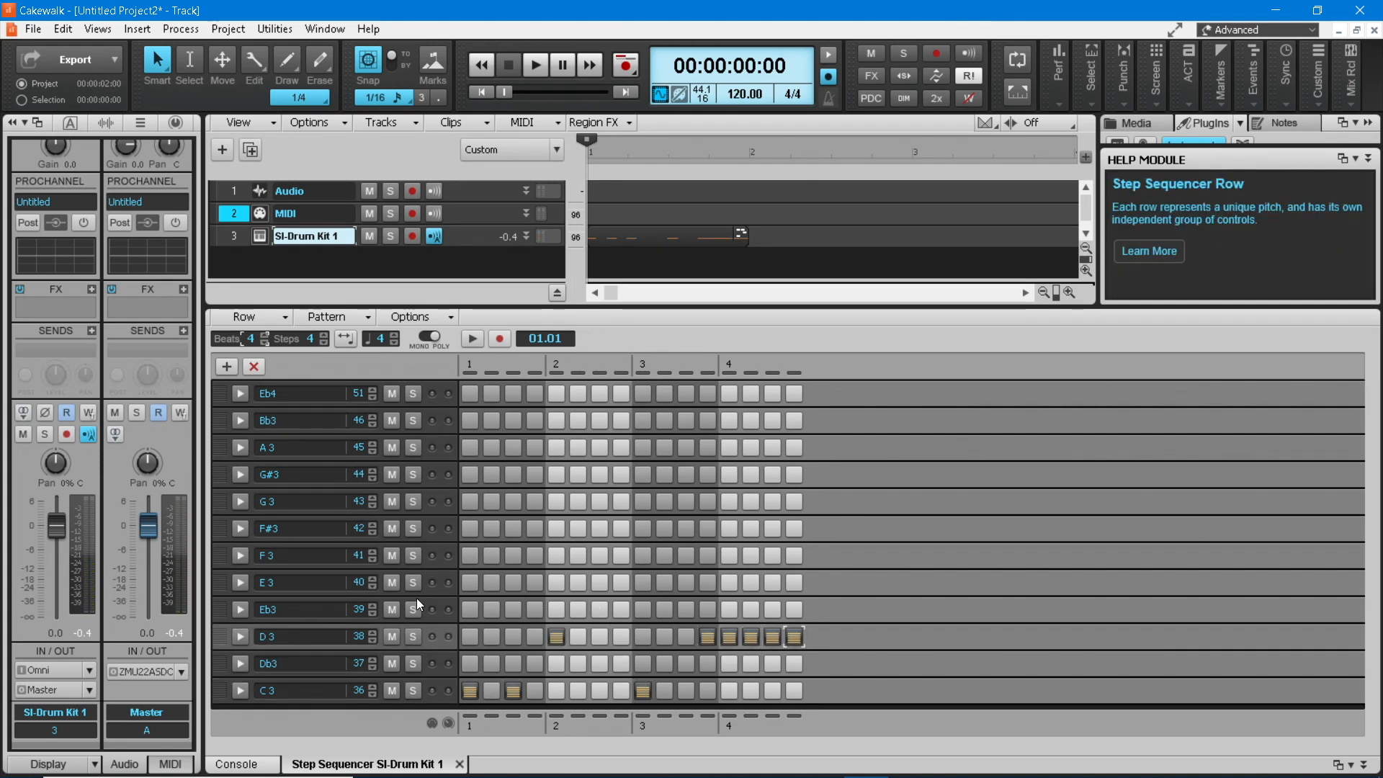
Add F#3 hits on steps 3 and 7, and play the pattern to check it.
{"action": "left_click", "coordinate": [324, 584]}
{"action": "left_click", "coordinate": [513, 528]}
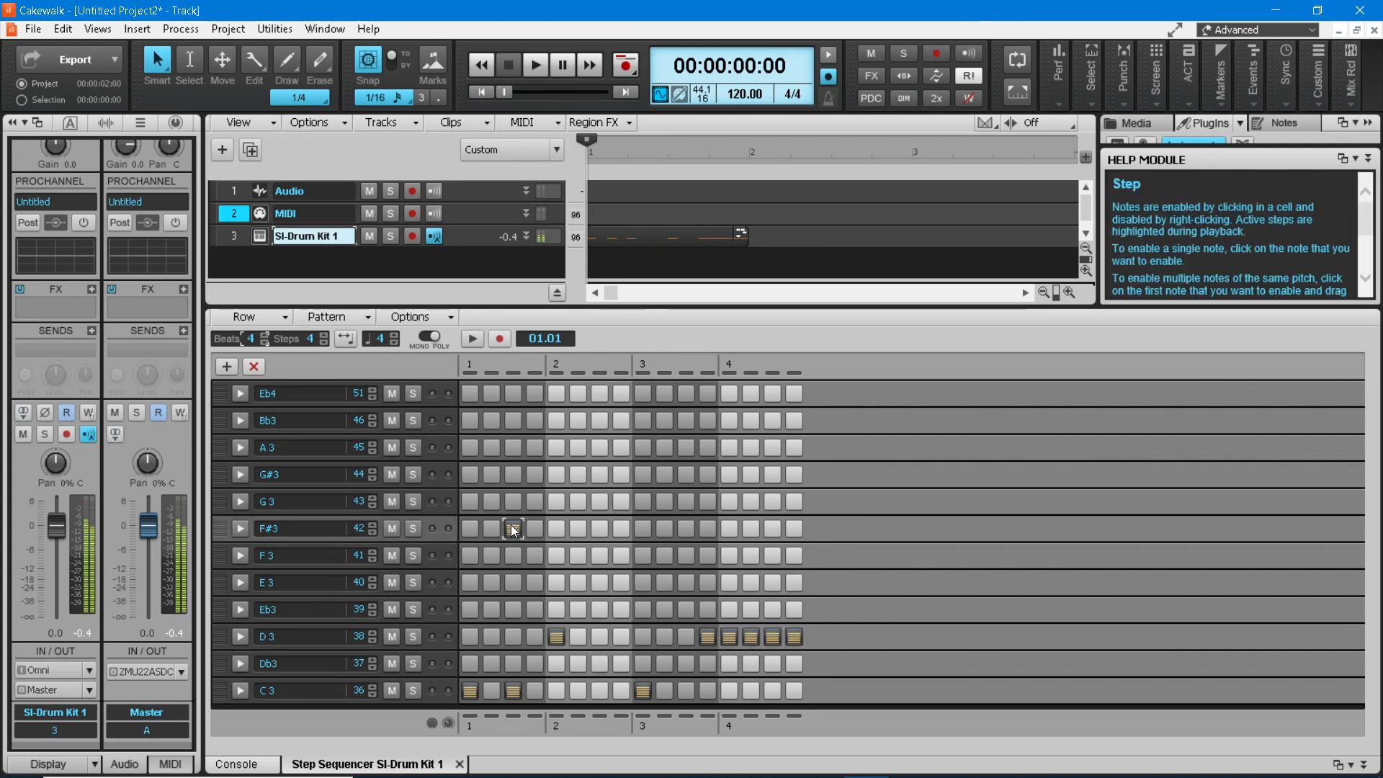
{"action": "left_click", "coordinate": [598, 528]}
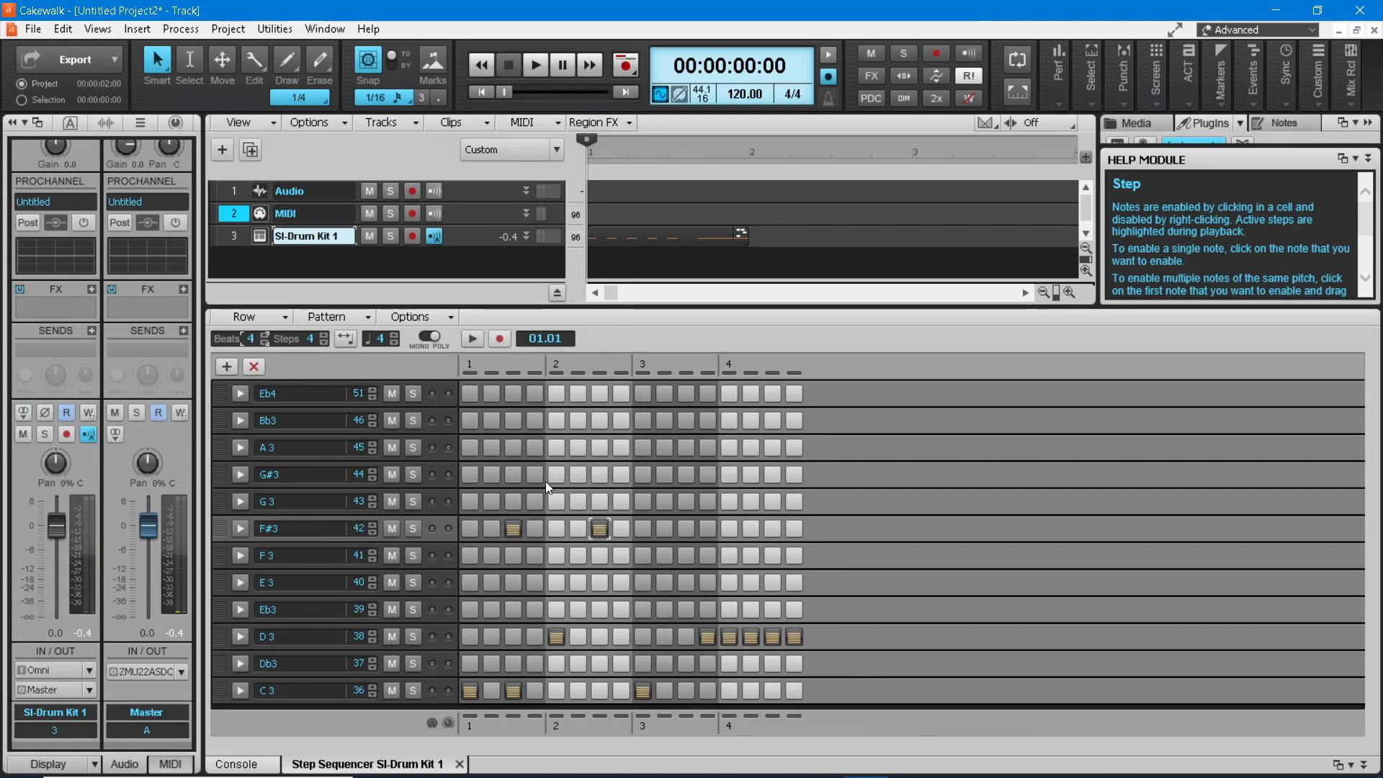
{"action": "left_click", "coordinate": [474, 343]}
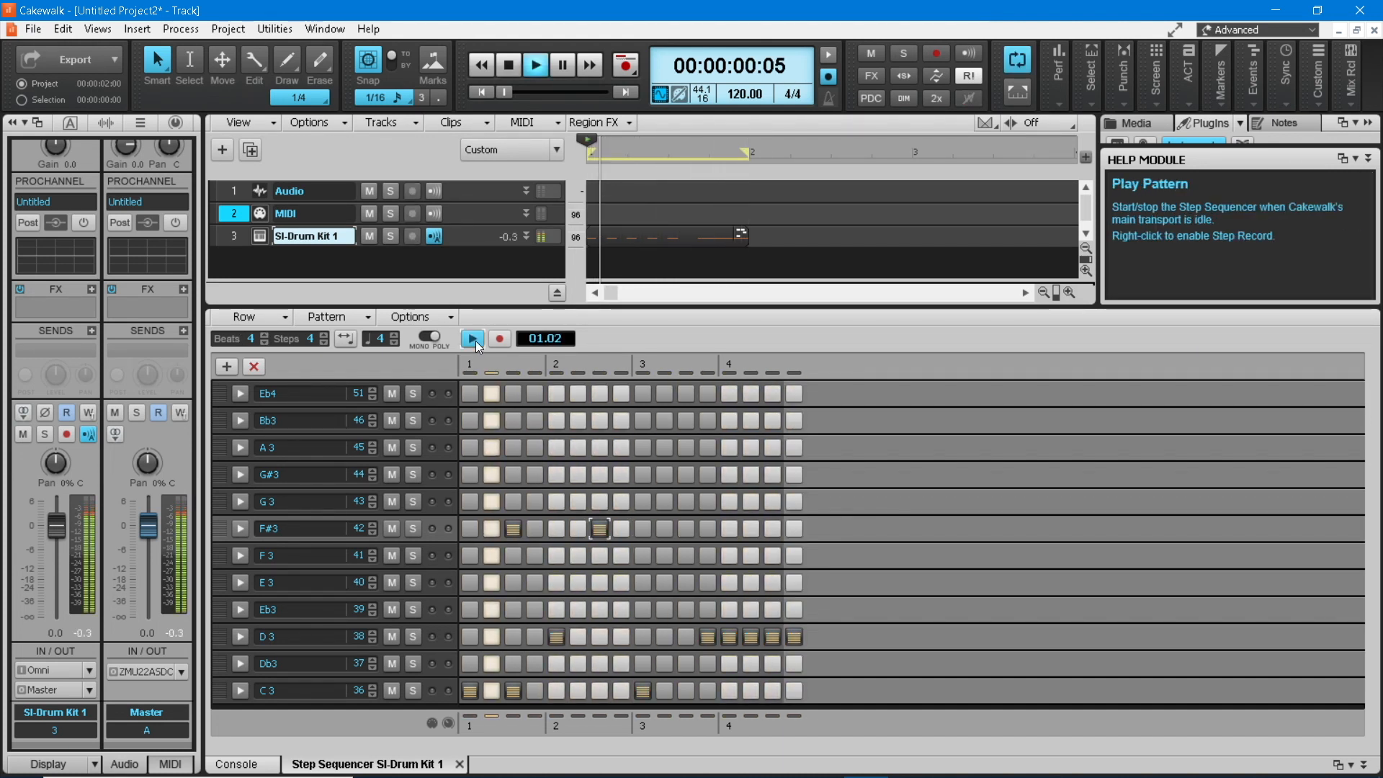
{"action": "left_click", "coordinate": [475, 340]}
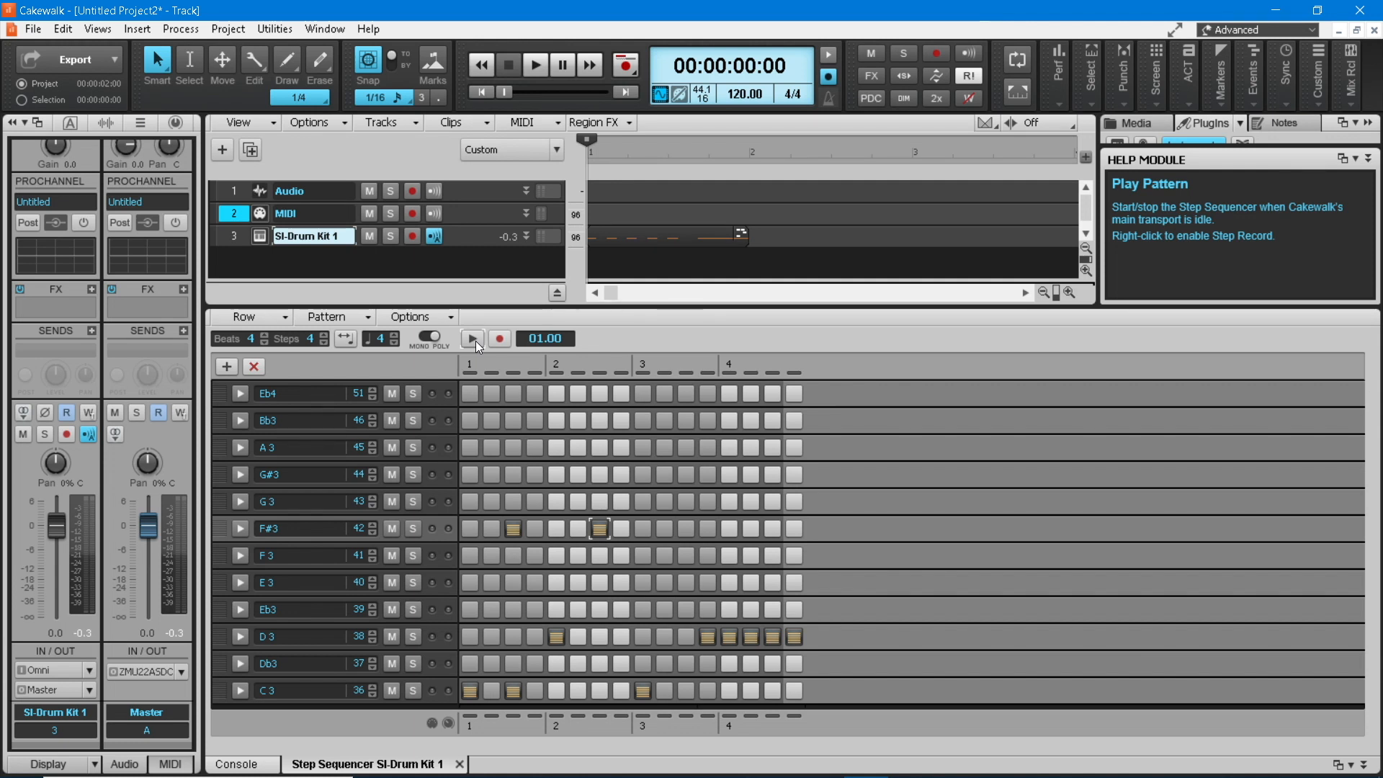
Lower the velocities of the D3 hits on steps 12, 14 and 16 to roughly half, and play the pattern.
{"action": "left_click", "coordinate": [240, 635]}
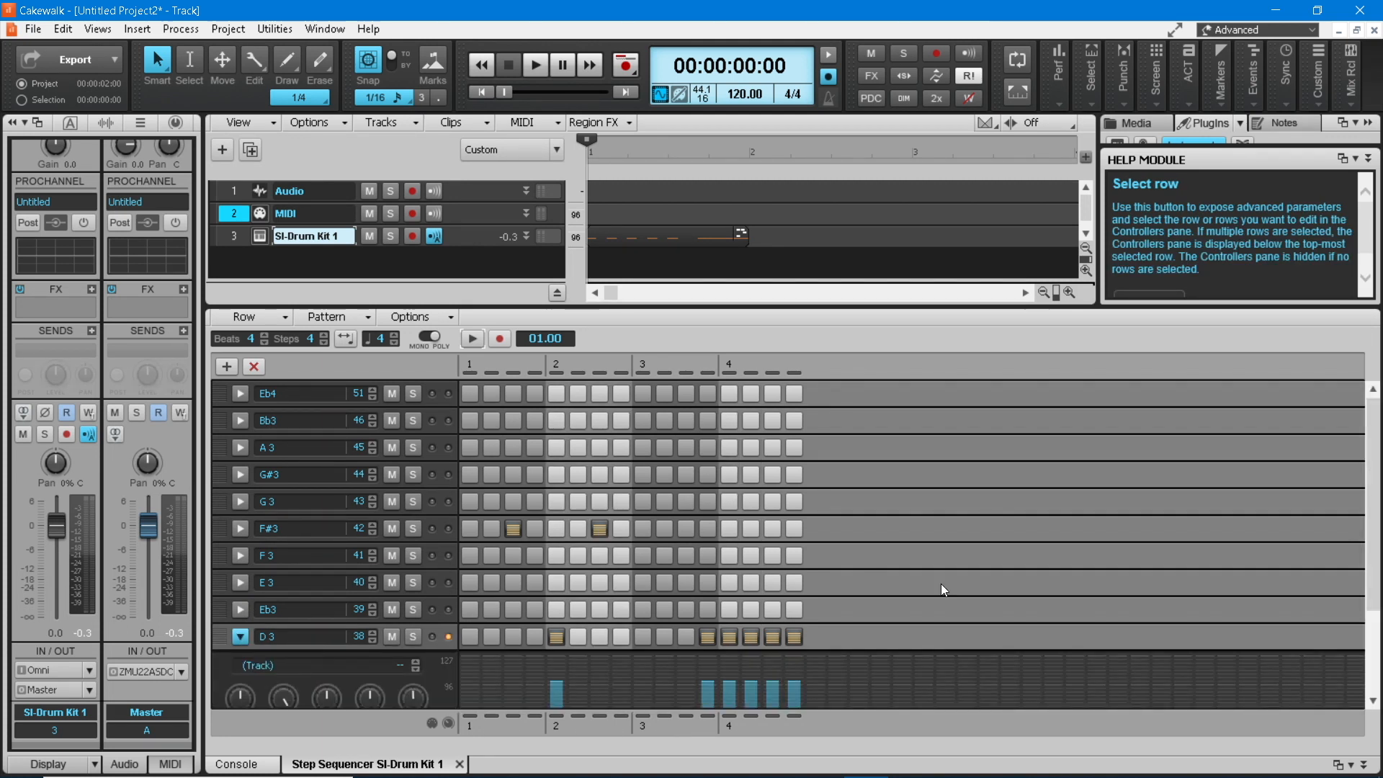
{"action": "left_click_drag", "start_coordinate": [1373, 575], "coordinate": [1374, 664]}
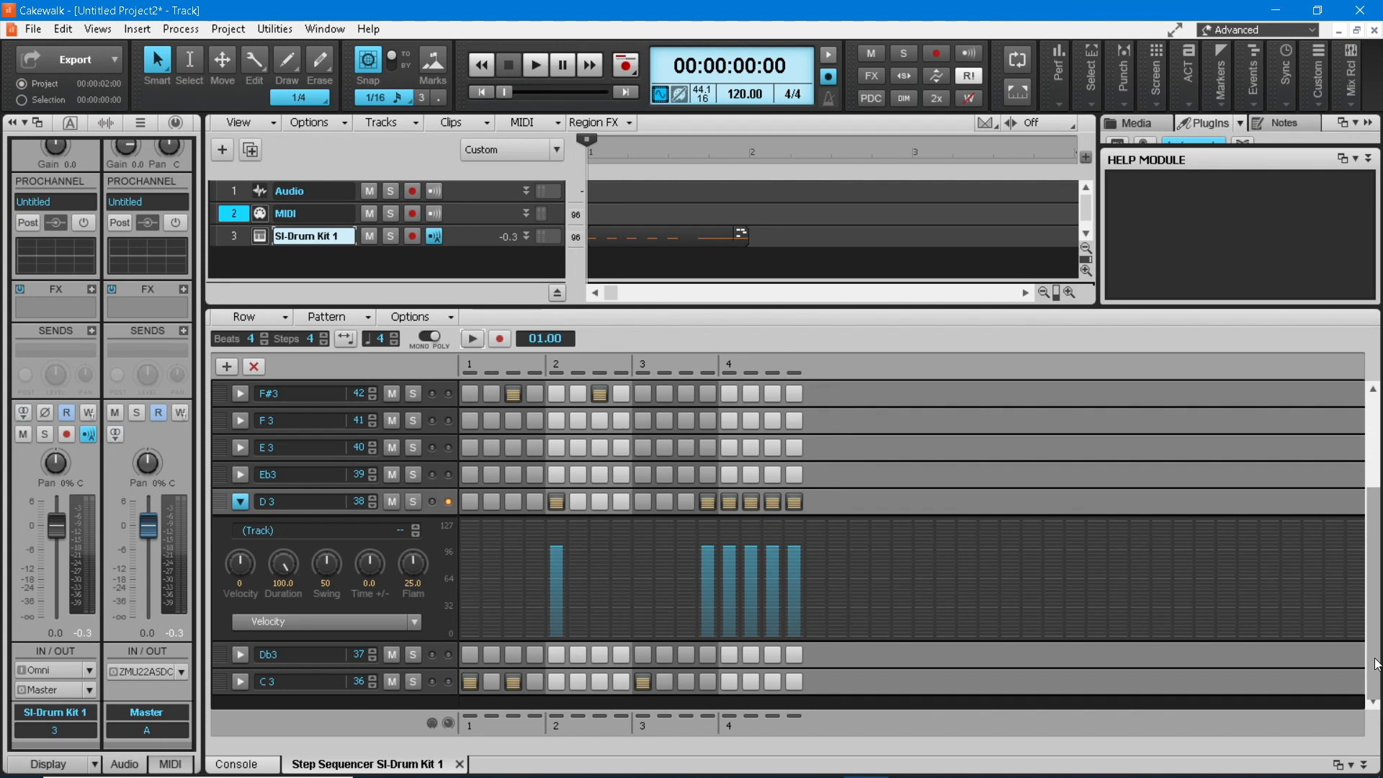
{"action": "left_click", "coordinate": [706, 593]}
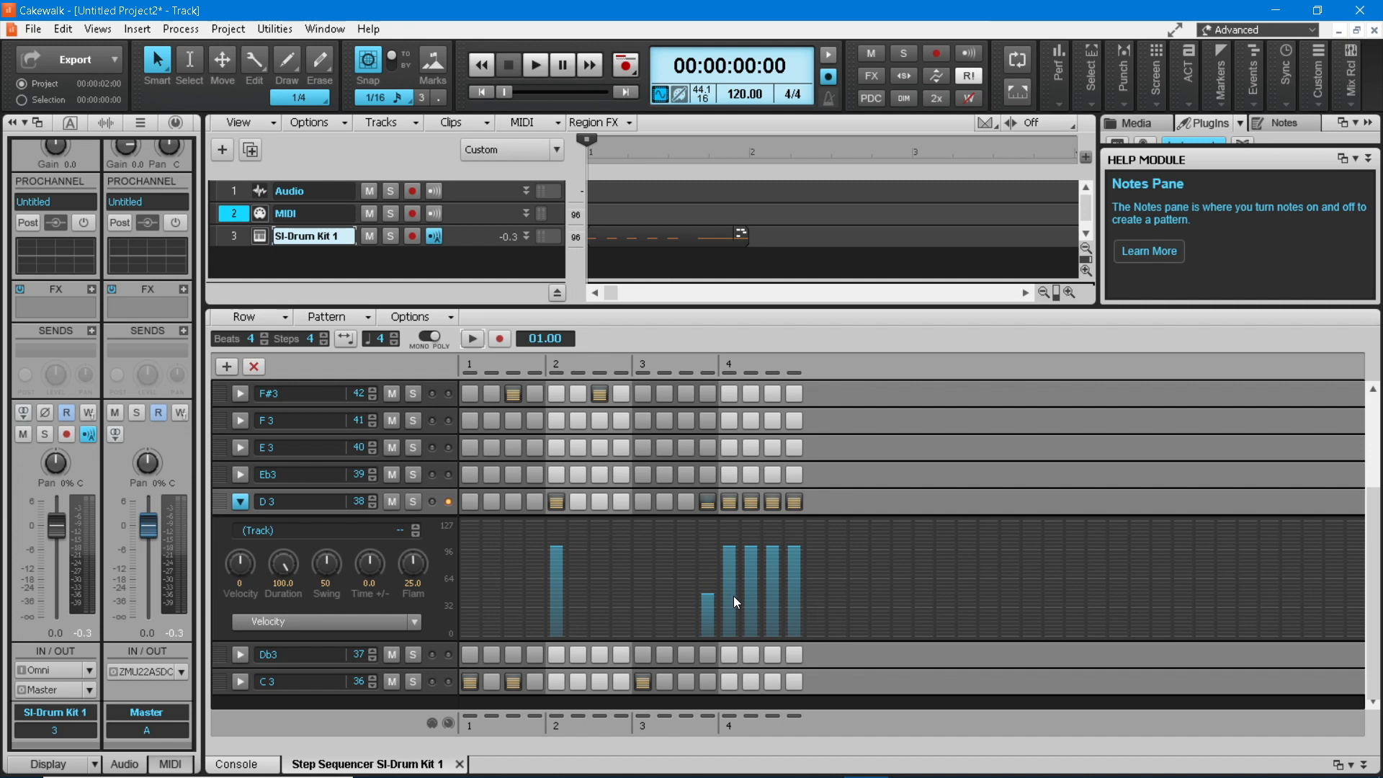
{"action": "left_click", "coordinate": [751, 599]}
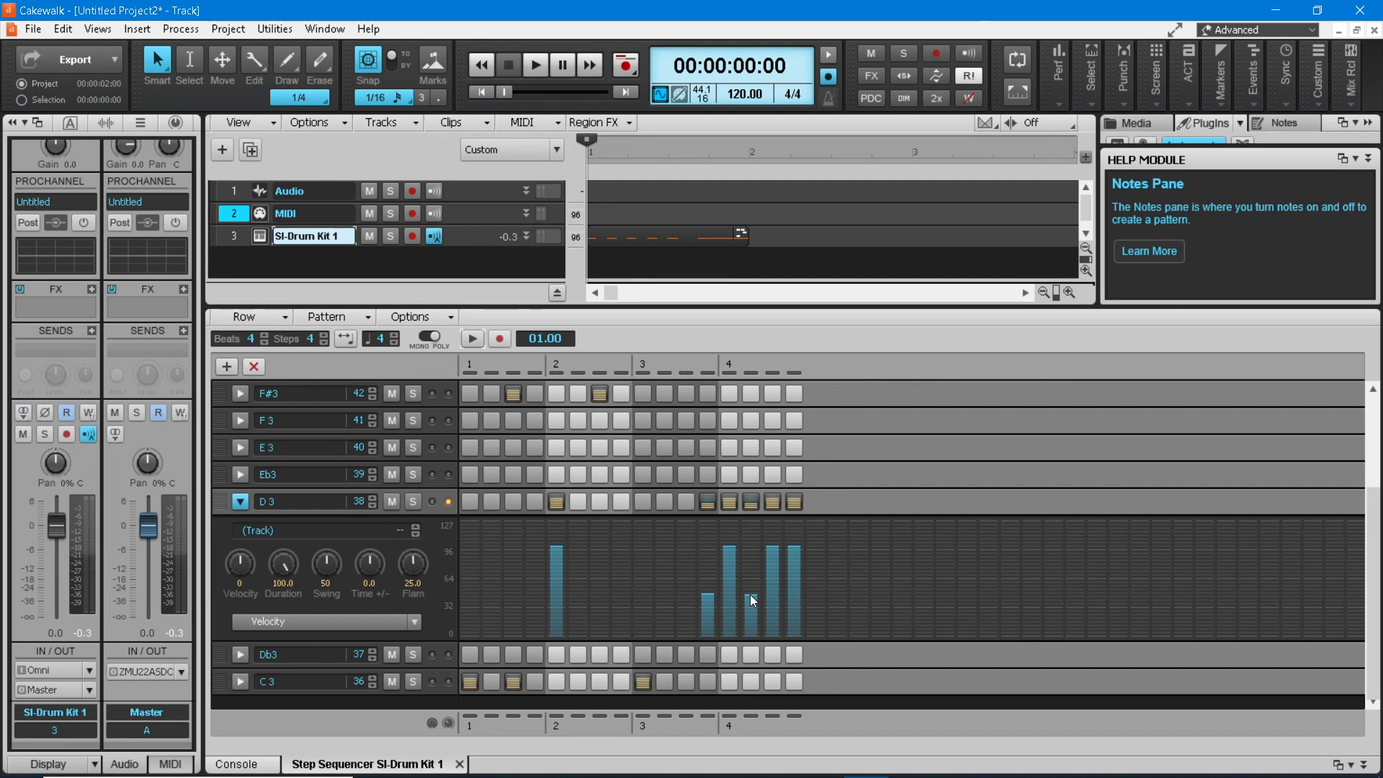
{"action": "left_click", "coordinate": [792, 595]}
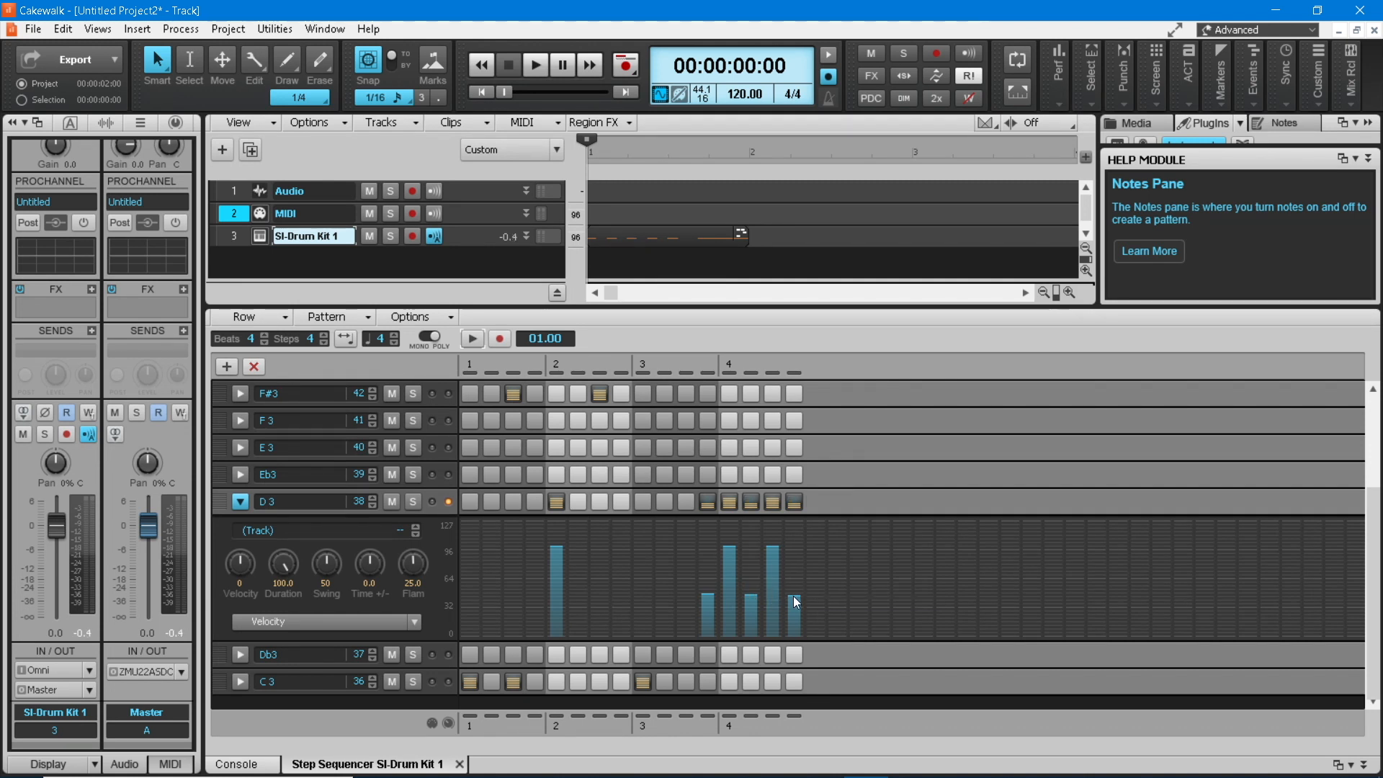
{"action": "left_click", "coordinate": [473, 339]}
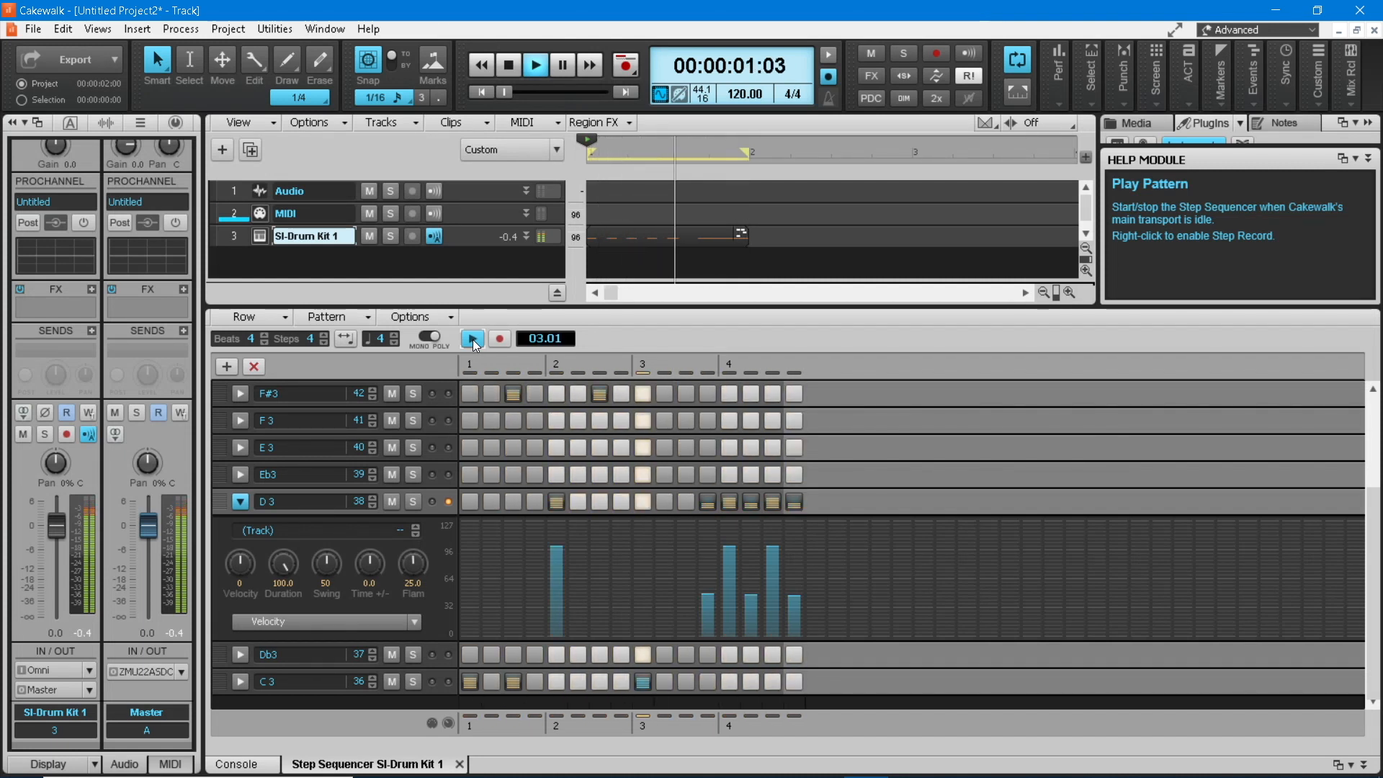
Edit the D3 row's Time Offset values, shift its step 12 hit to about -50, and play the pattern.
{"action": "left_click", "coordinate": [472, 339]}
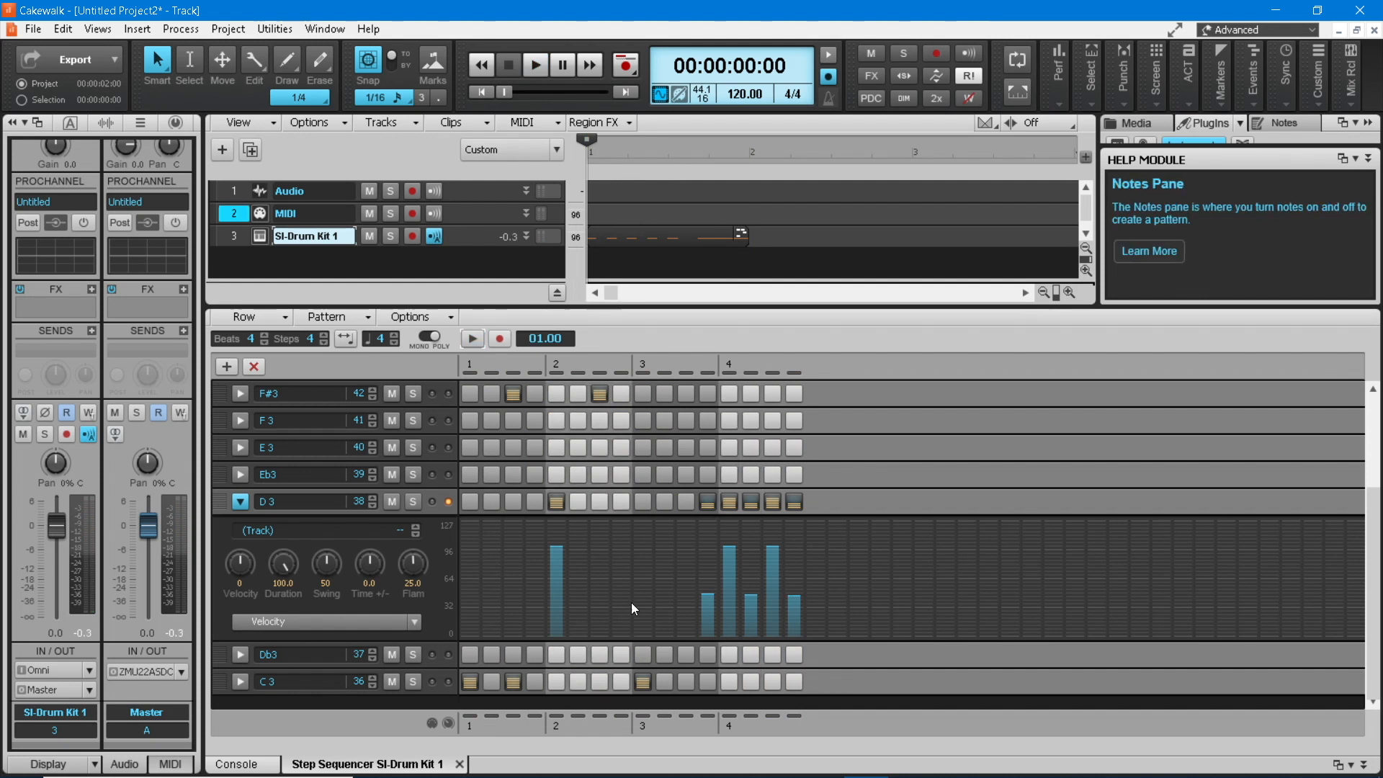
{"action": "left_click", "coordinate": [353, 624]}
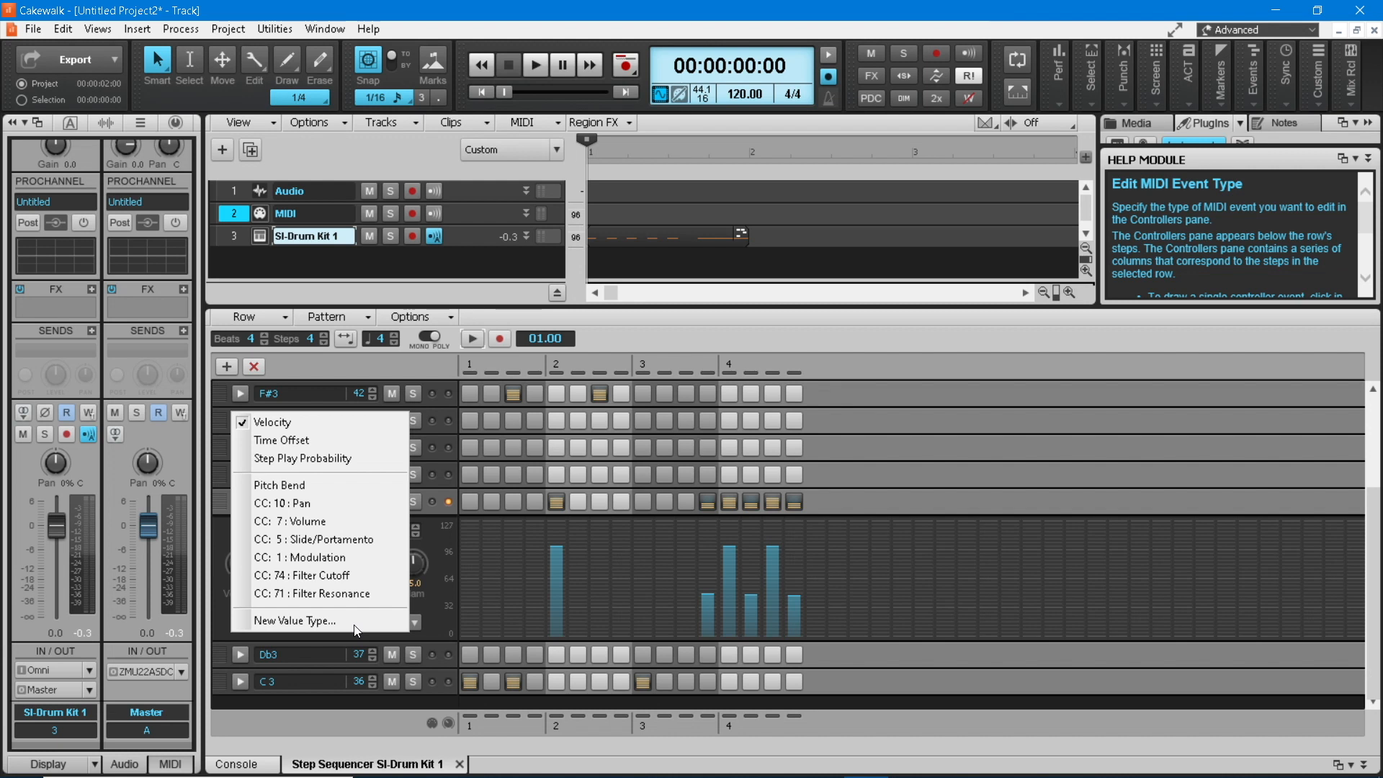
{"action": "left_click", "coordinate": [306, 440]}
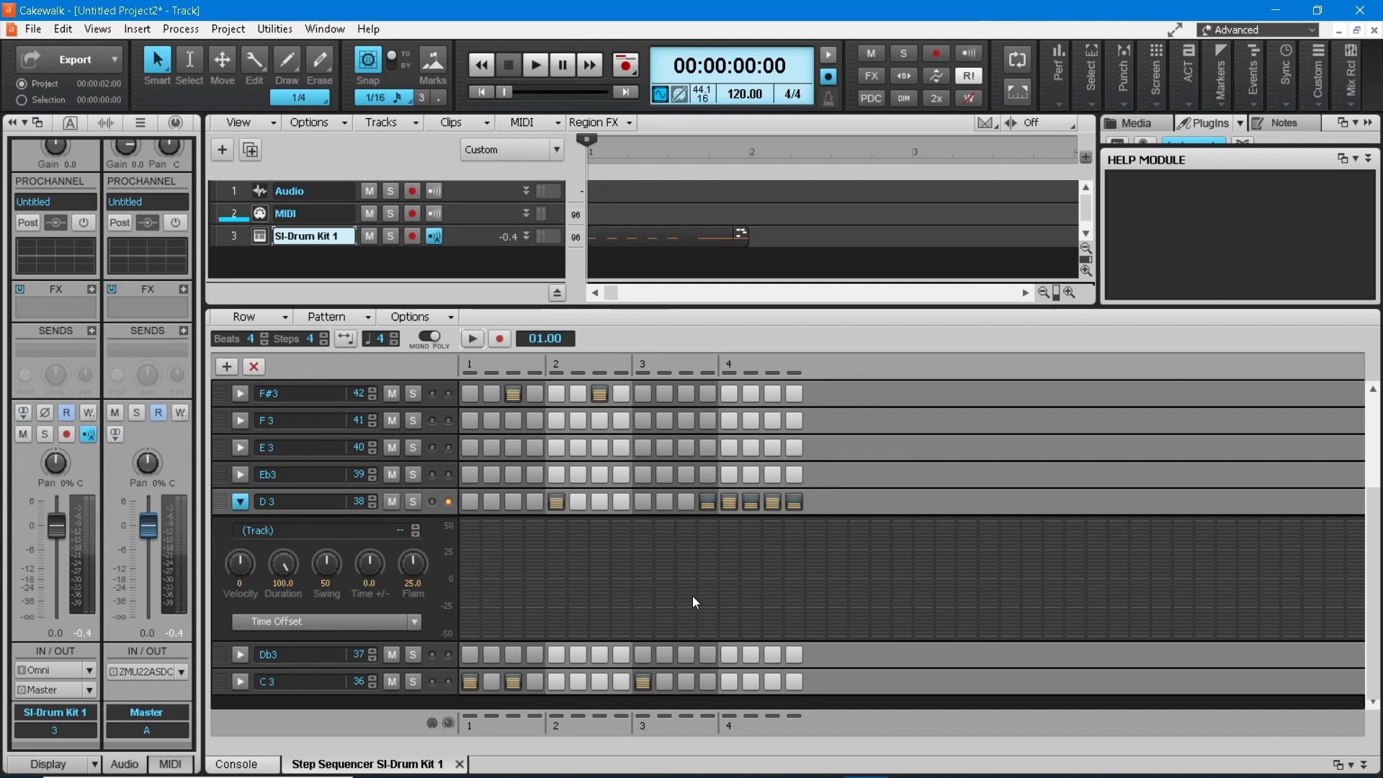
{"action": "left_click", "coordinate": [707, 632]}
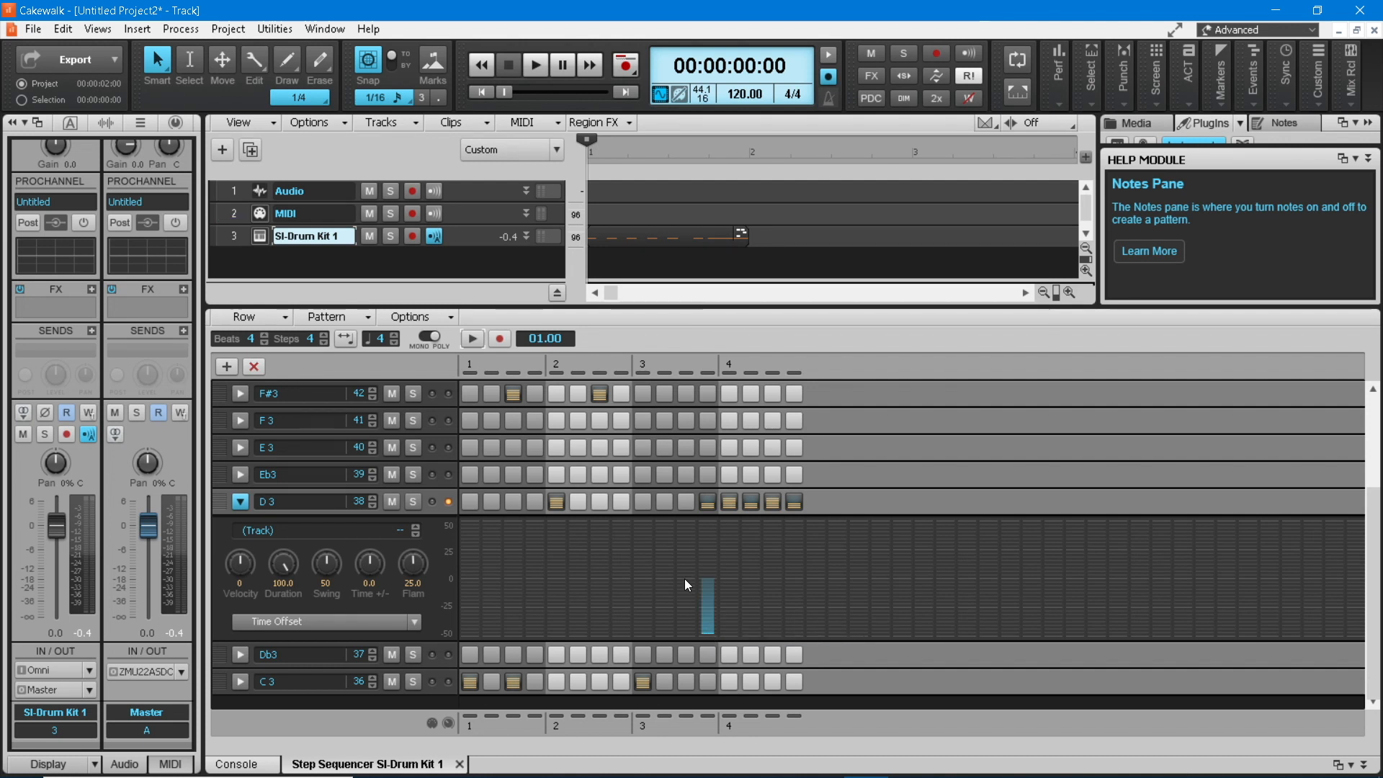
{"action": "left_click", "coordinate": [472, 339]}
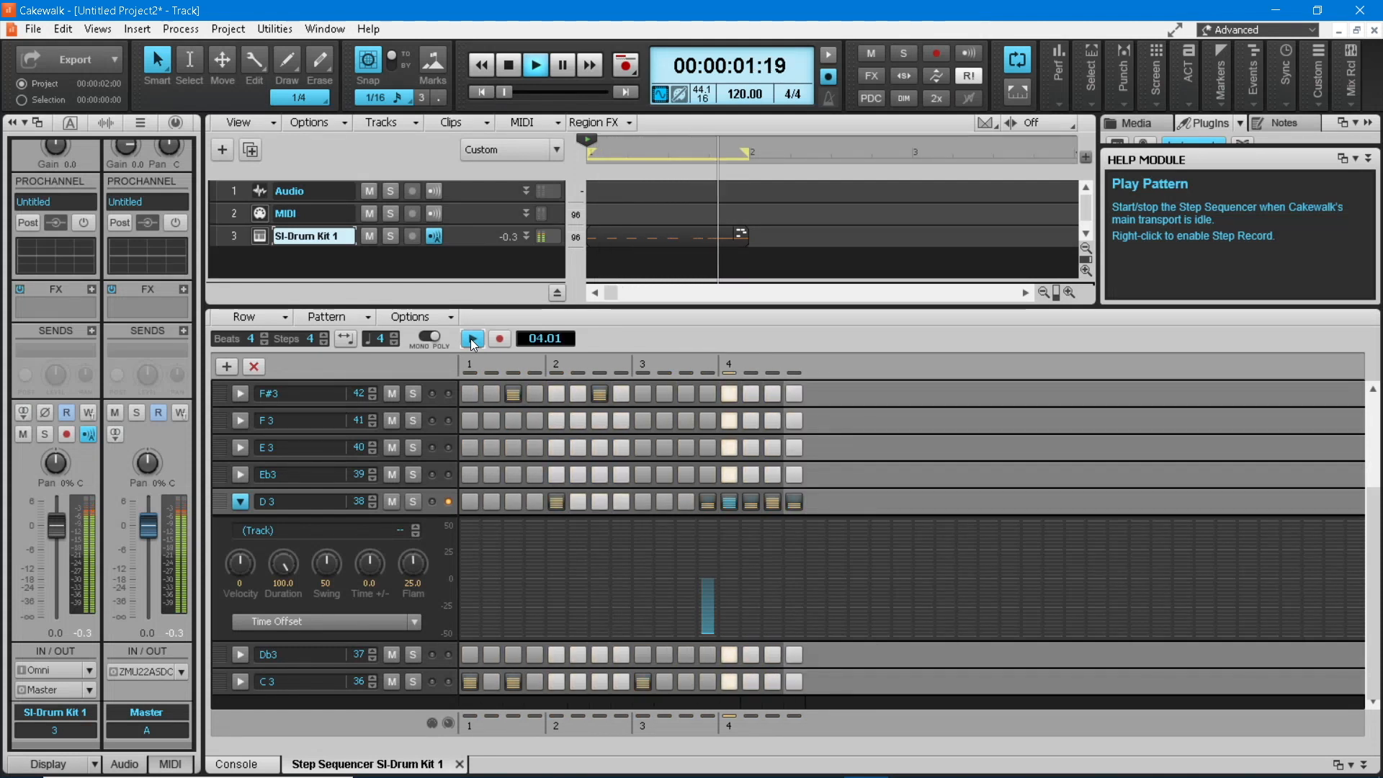
{"action": "left_click", "coordinate": [472, 338]}
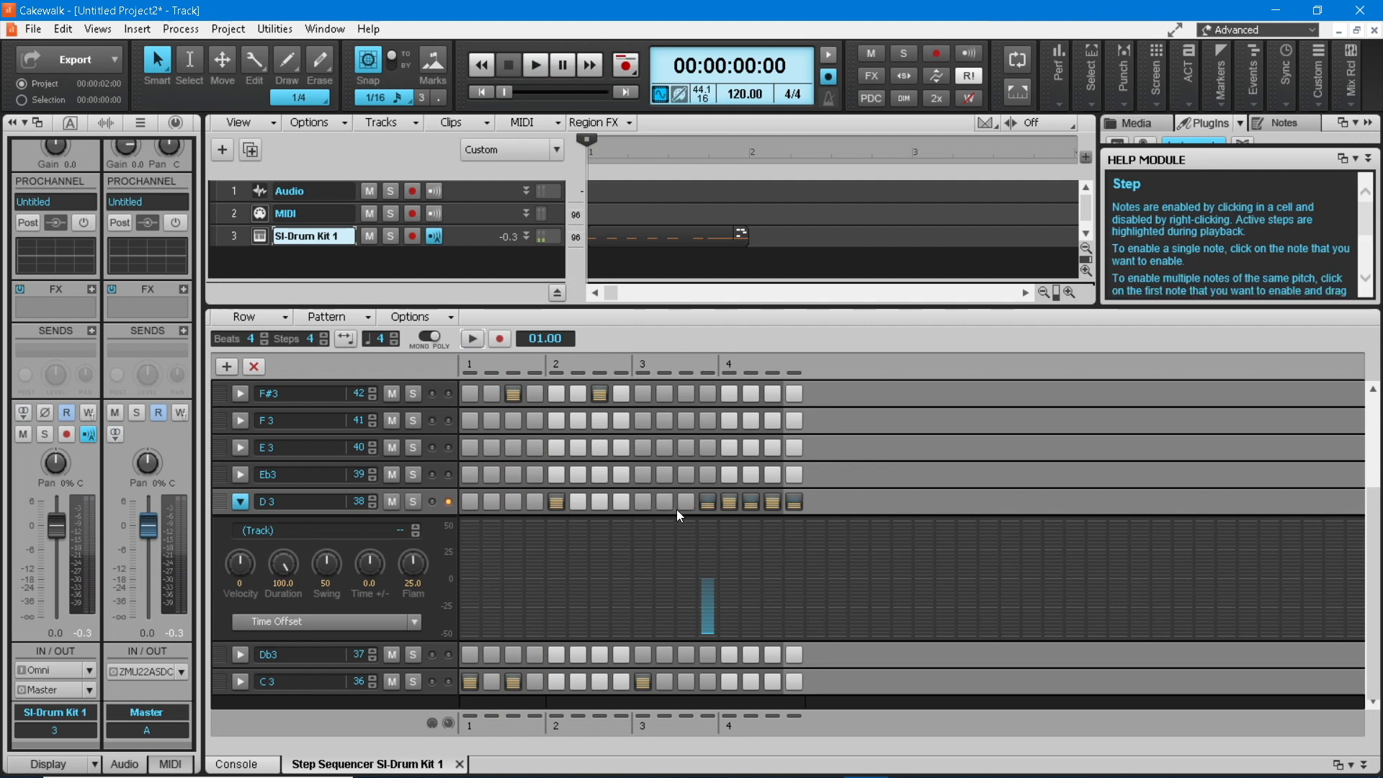
Shift the D3 hit on step 12 late, to a time offset of nearly +50, and play the pattern.
{"action": "left_click", "coordinate": [707, 531]}
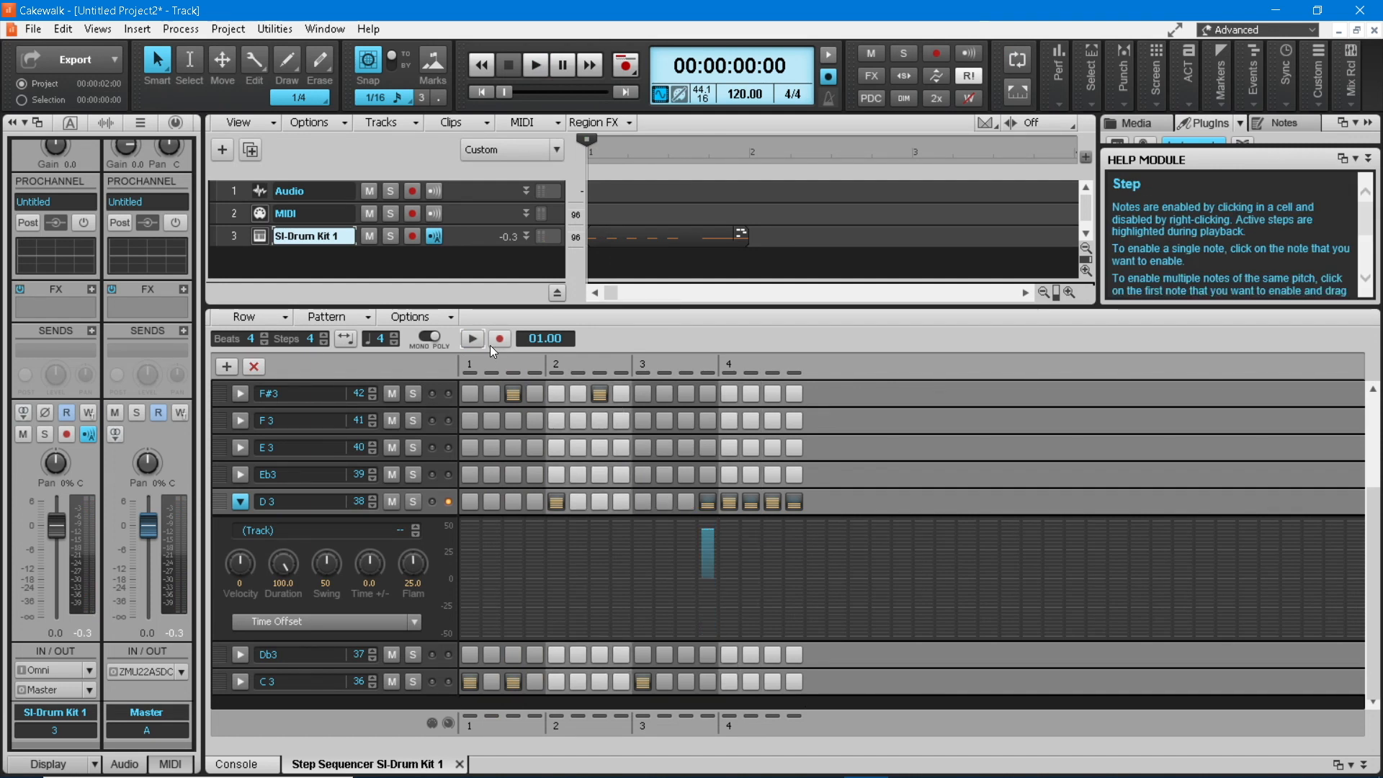
{"action": "left_click", "coordinate": [473, 339]}
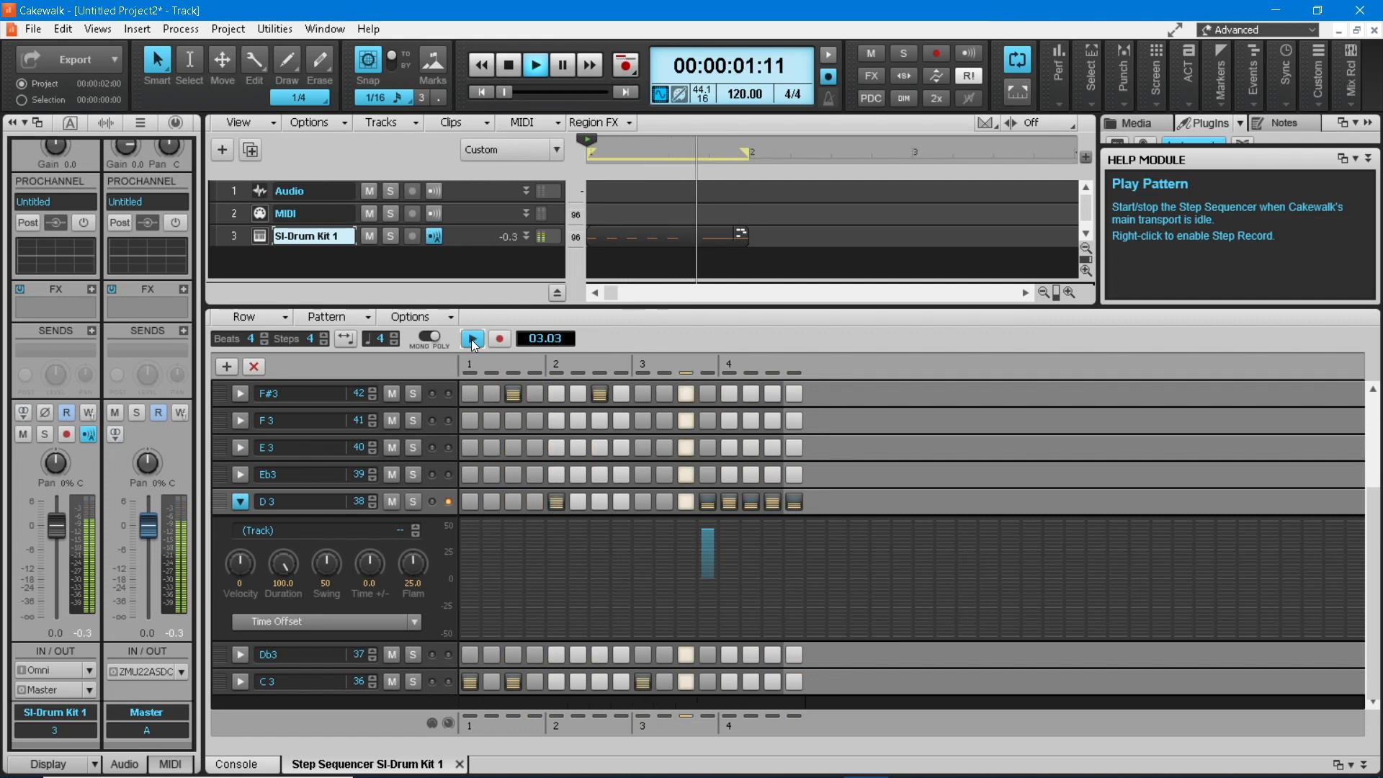
{"action": "left_click", "coordinate": [472, 339]}
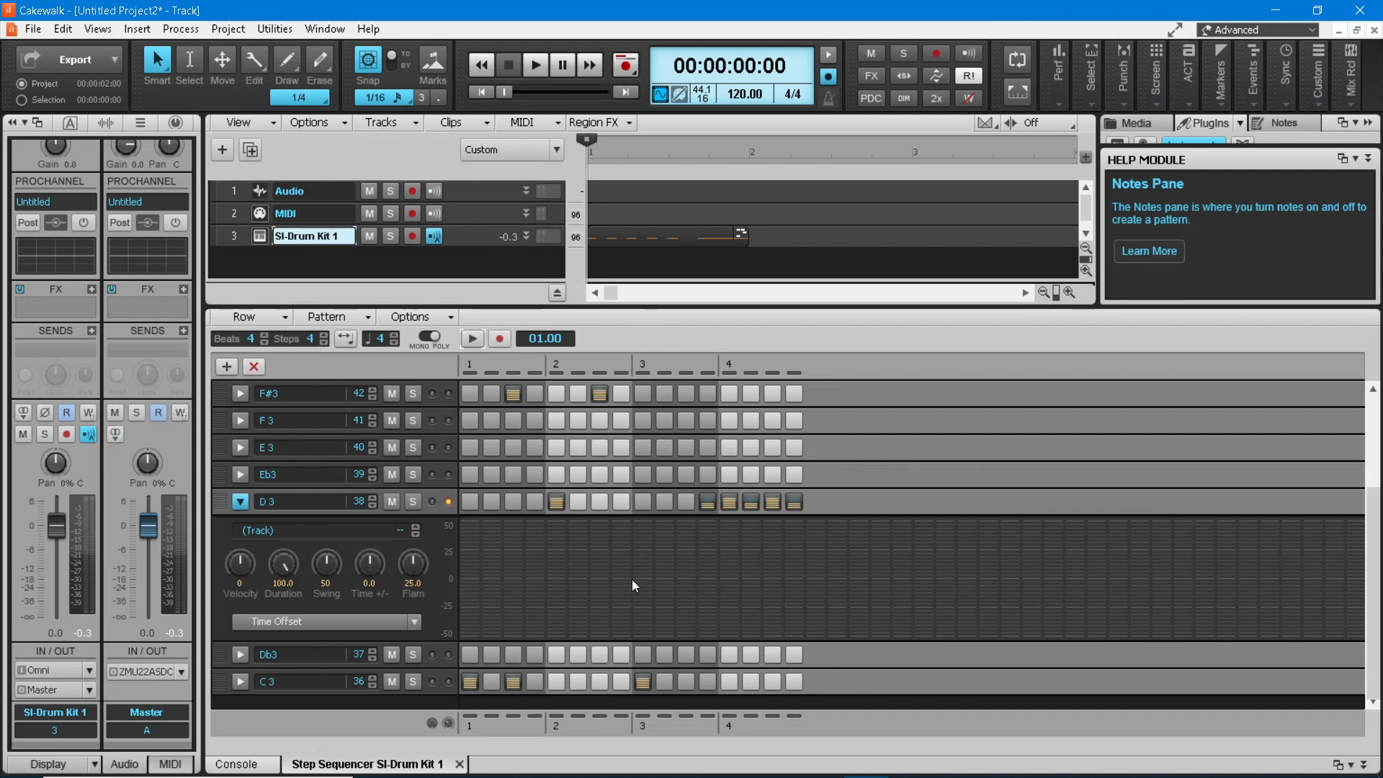
Collapse the D3 row's controls, and close the Step Sequencer after reopening it once from its clip on the drum track.
{"action": "left_click", "coordinate": [242, 501]}
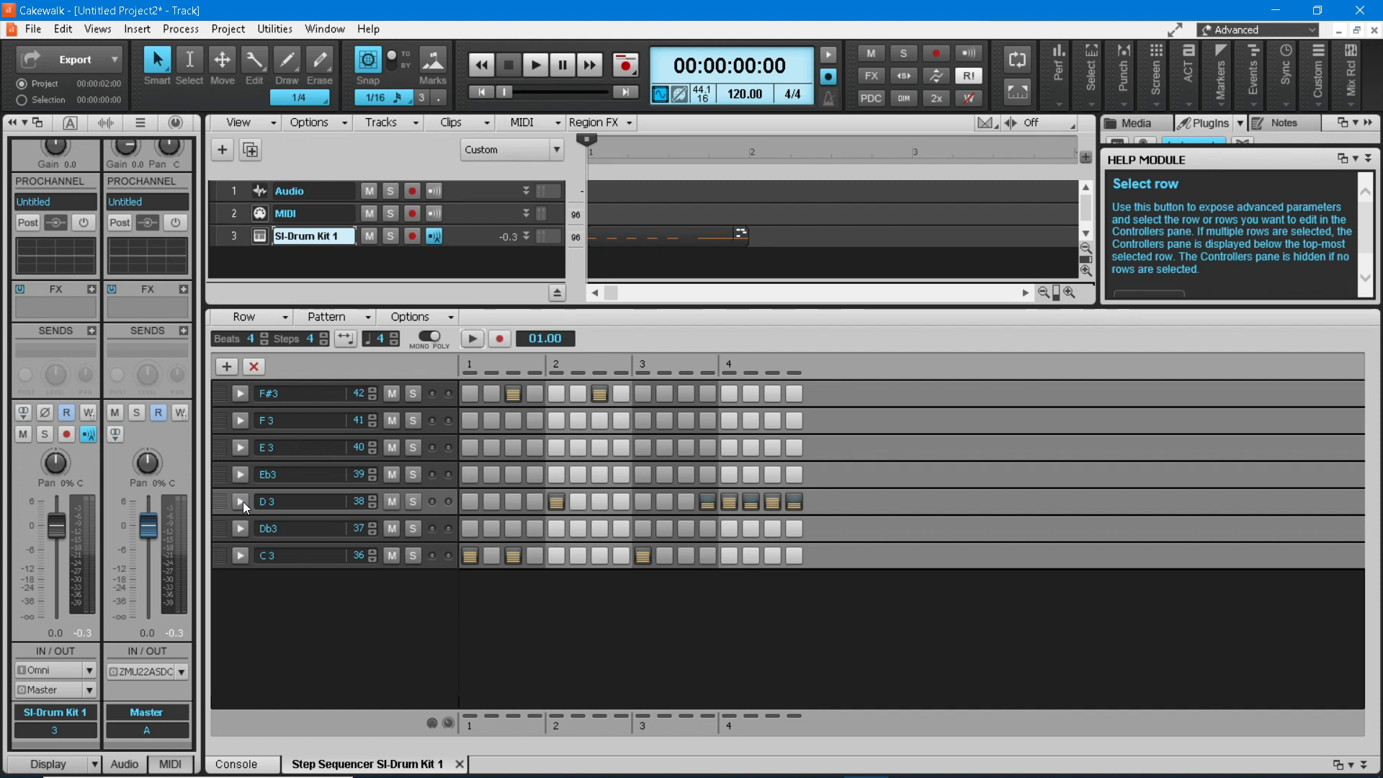
{"action": "left_click", "coordinate": [459, 765]}
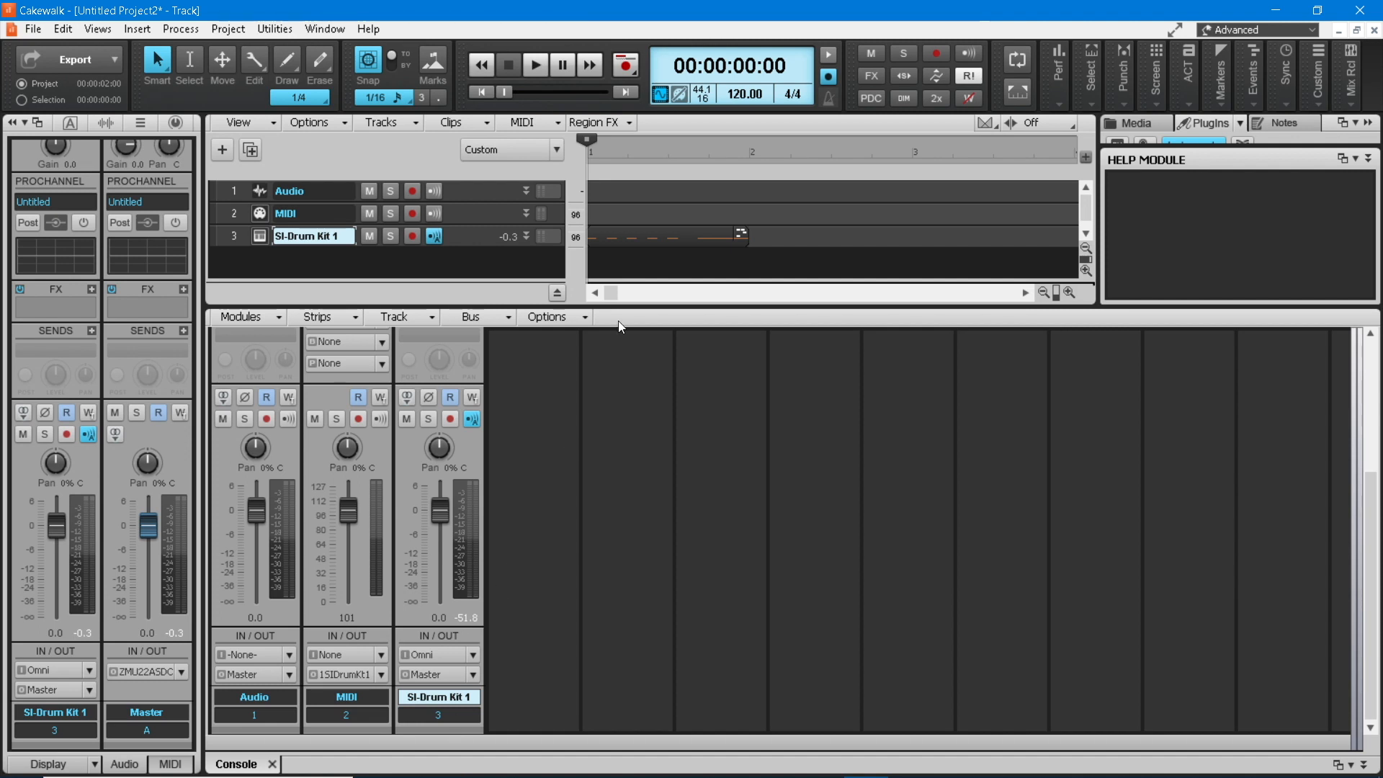
{"action": "double_click", "coordinate": [624, 239]}
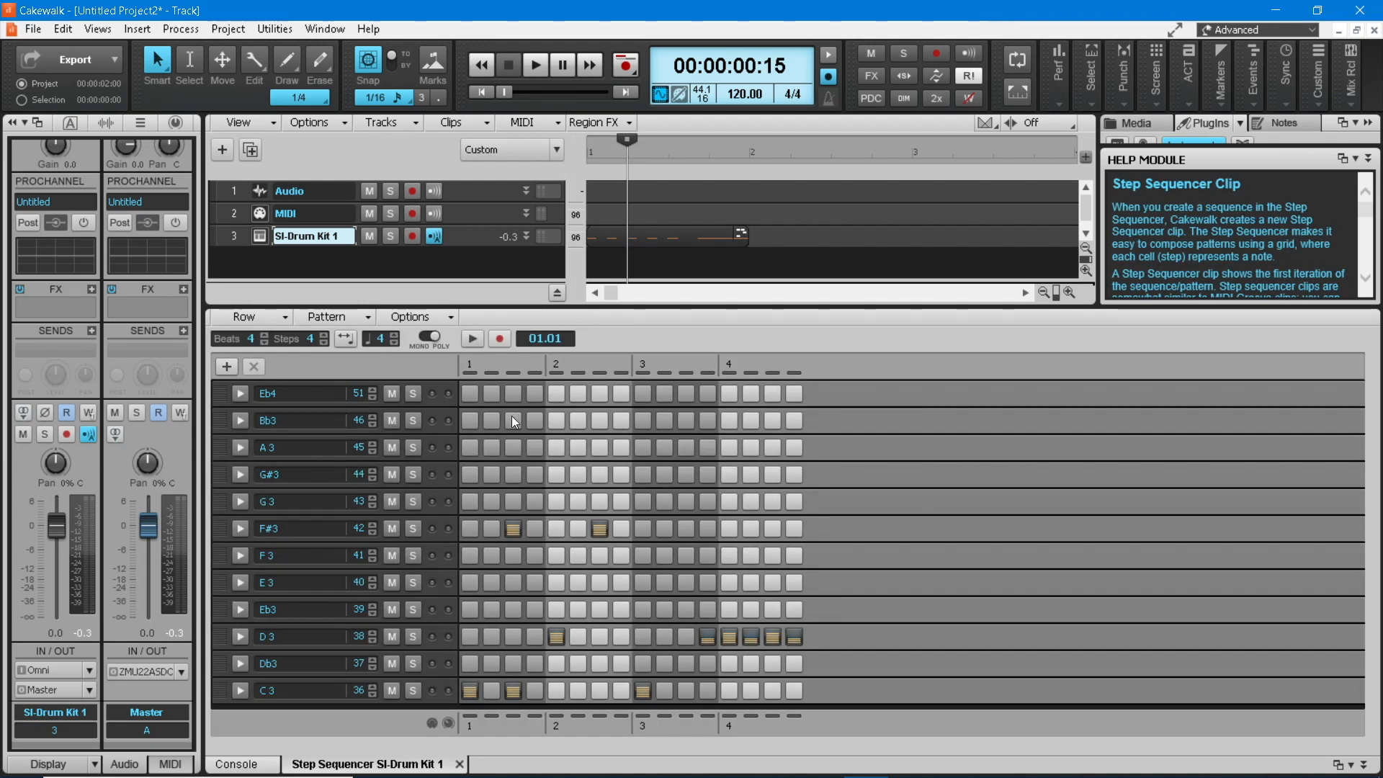
{"action": "left_click", "coordinate": [460, 766]}
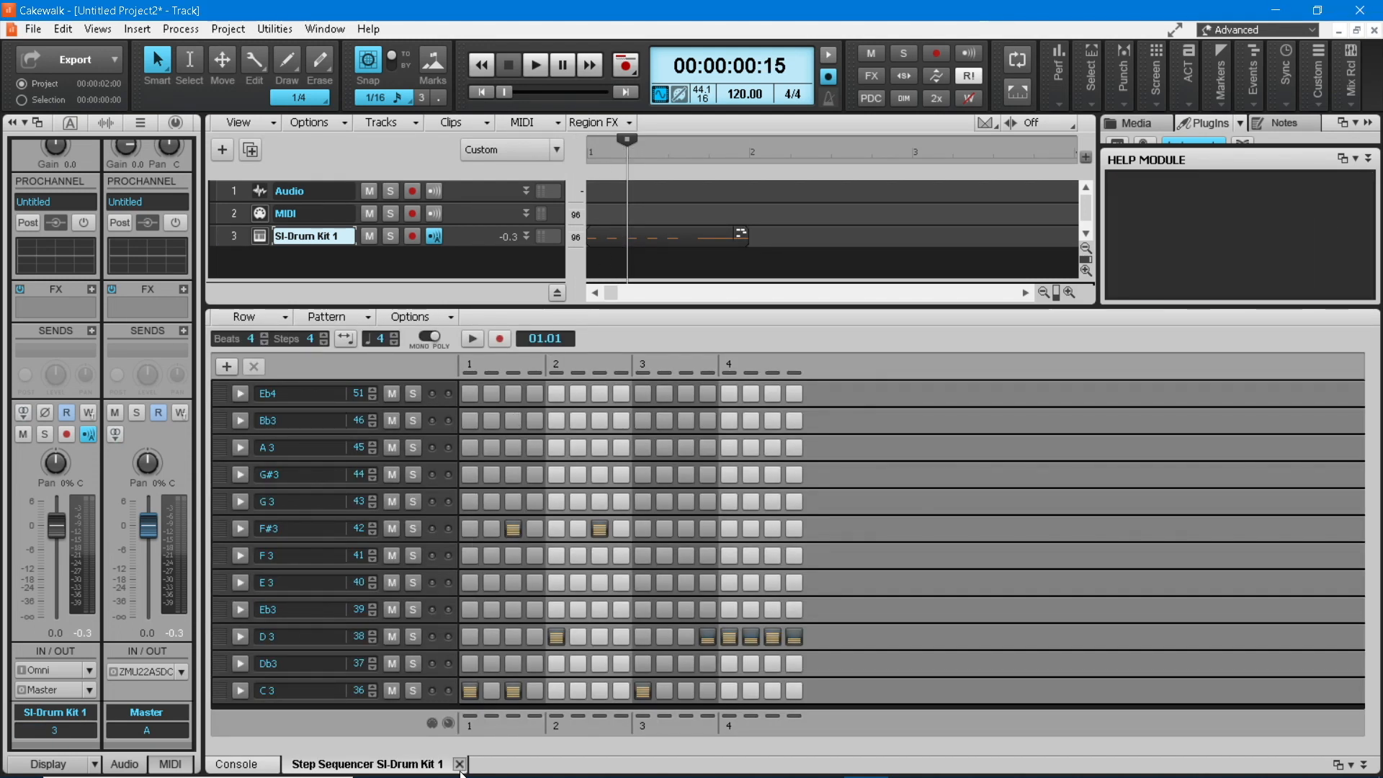
Extend the SI-Drum Kit 1 clip so the pattern repeats until about 3:03:240, and play it from the project start.
{"action": "left_click", "coordinate": [742, 241]}
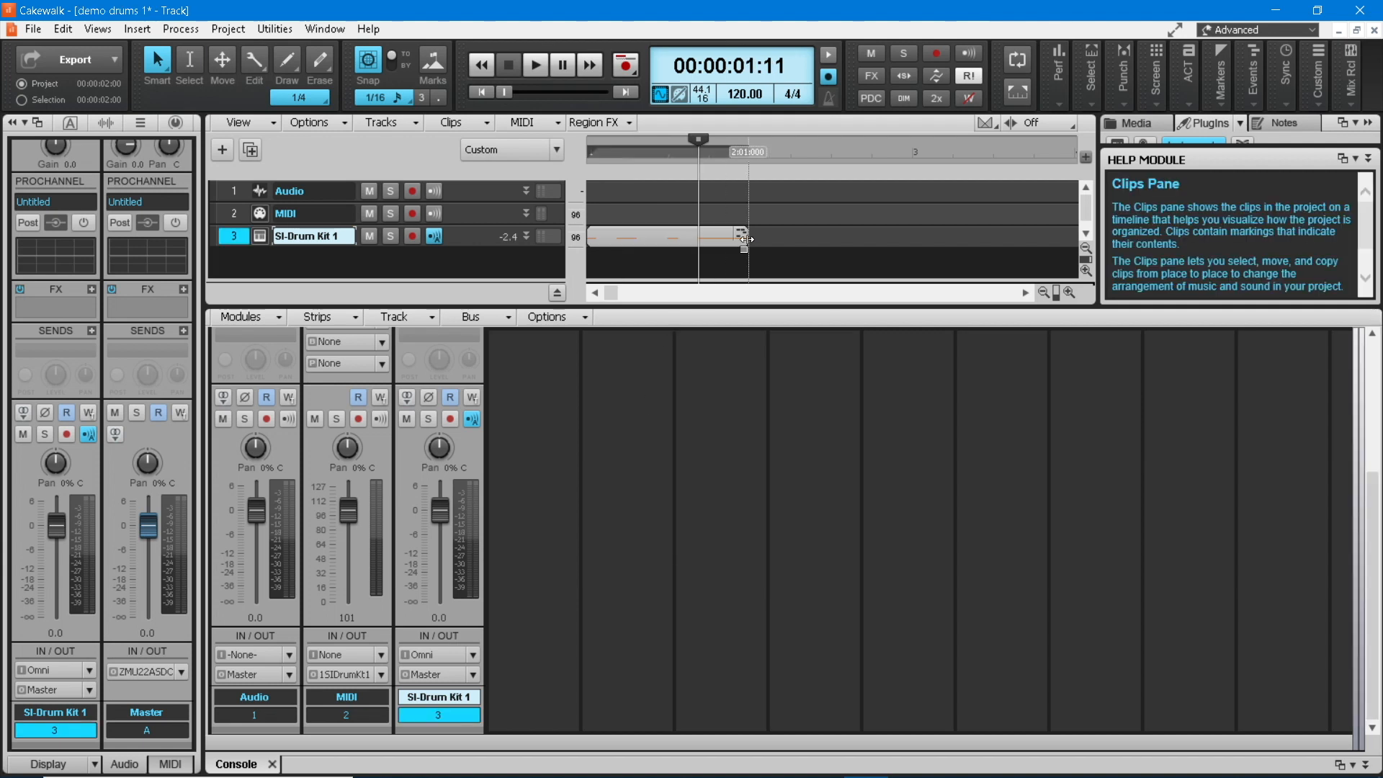
{"action": "left_click_drag", "start_coordinate": [745, 240], "coordinate": [1005, 246]}
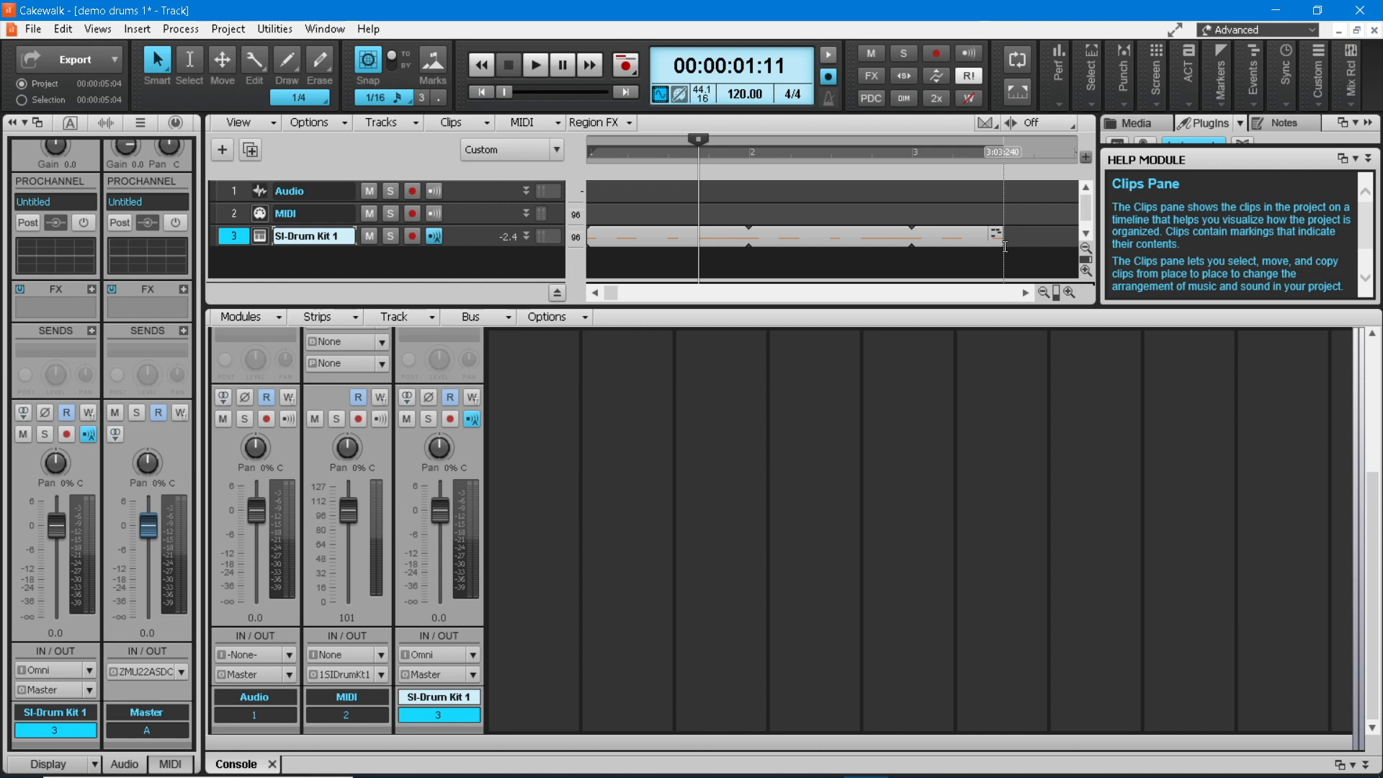
{"action": "left_click", "coordinate": [482, 95]}
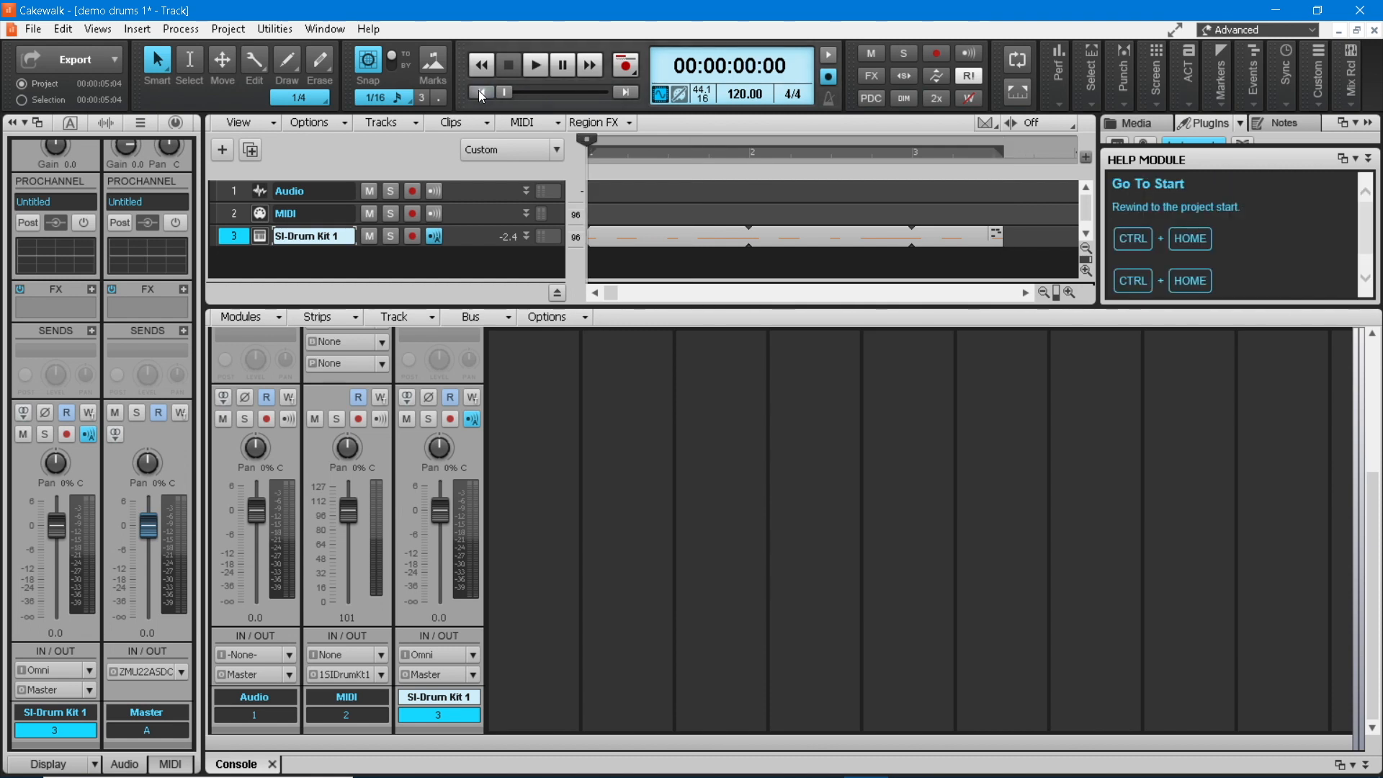
{"action": "left_click", "coordinate": [536, 67]}
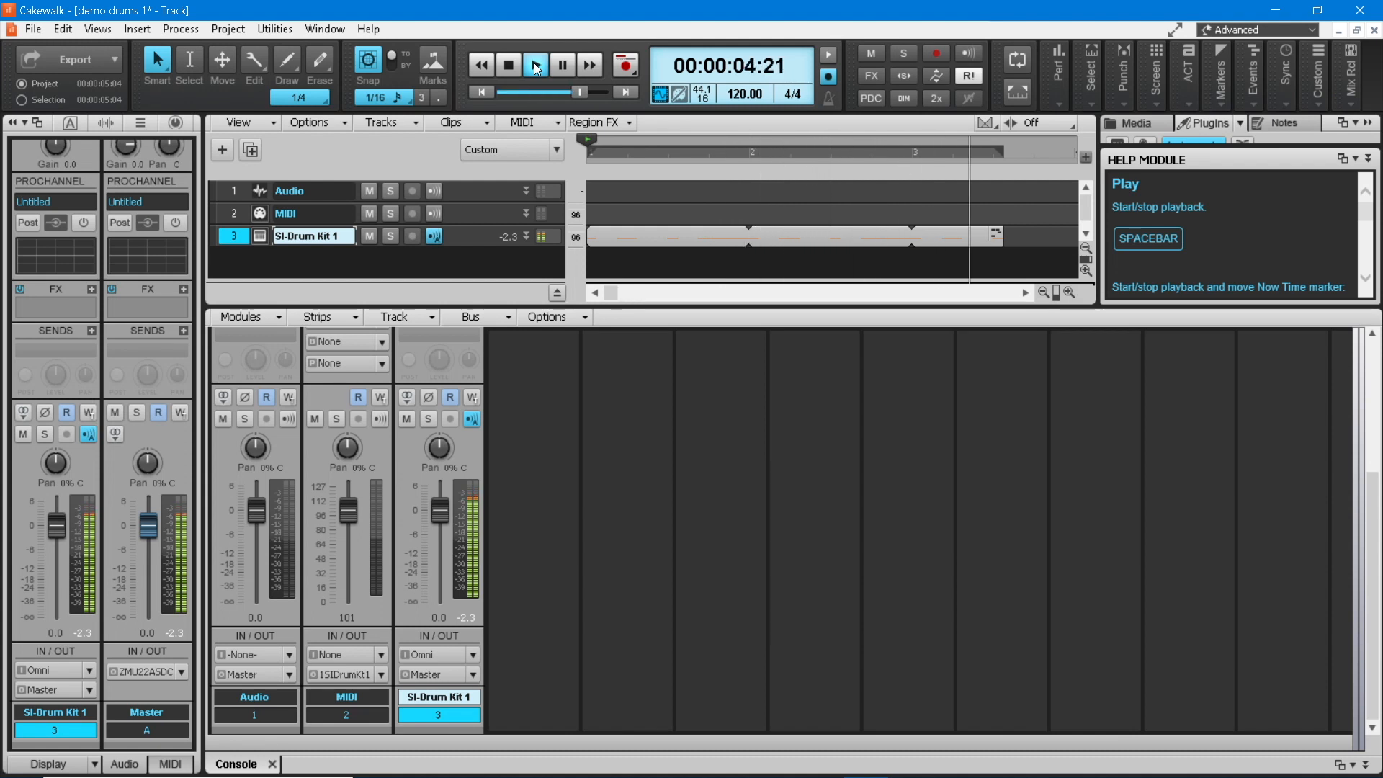
{"action": "left_click", "coordinate": [536, 66]}
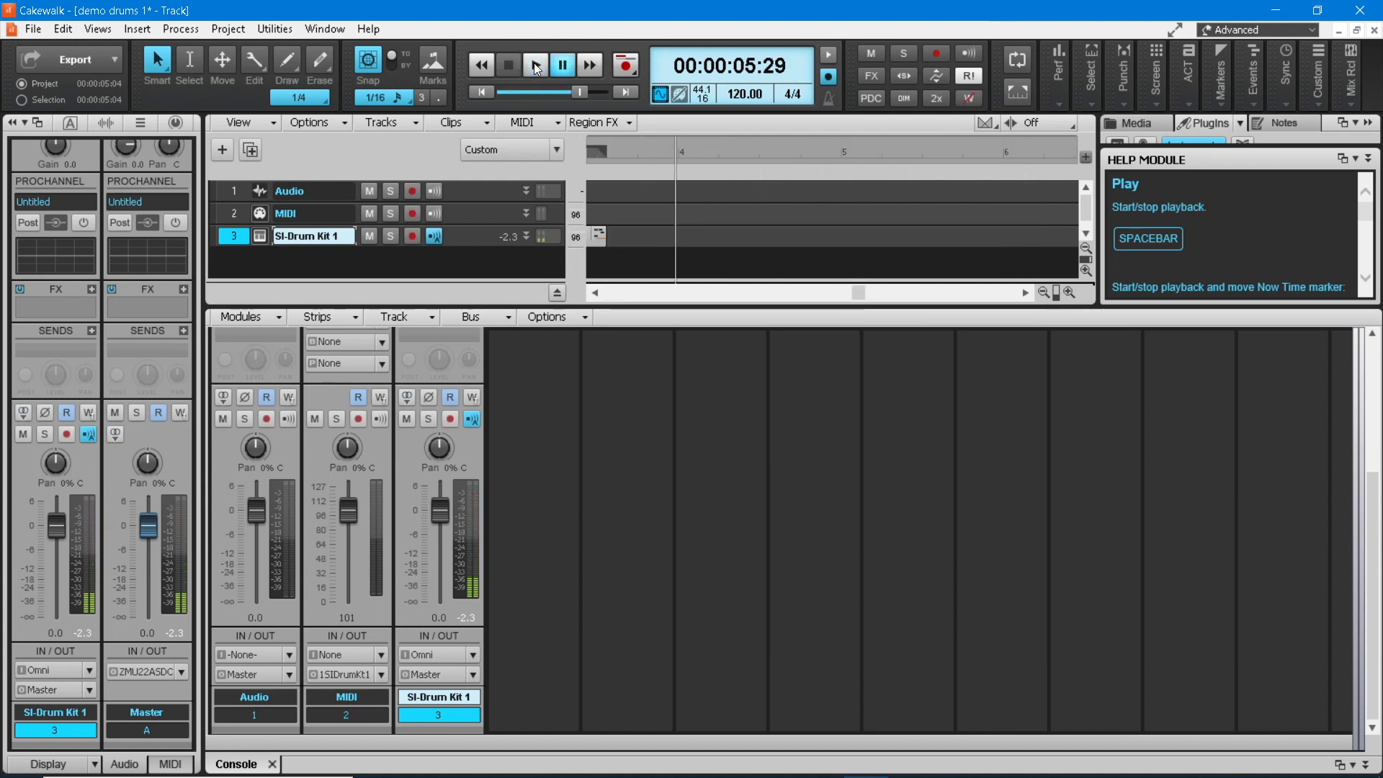